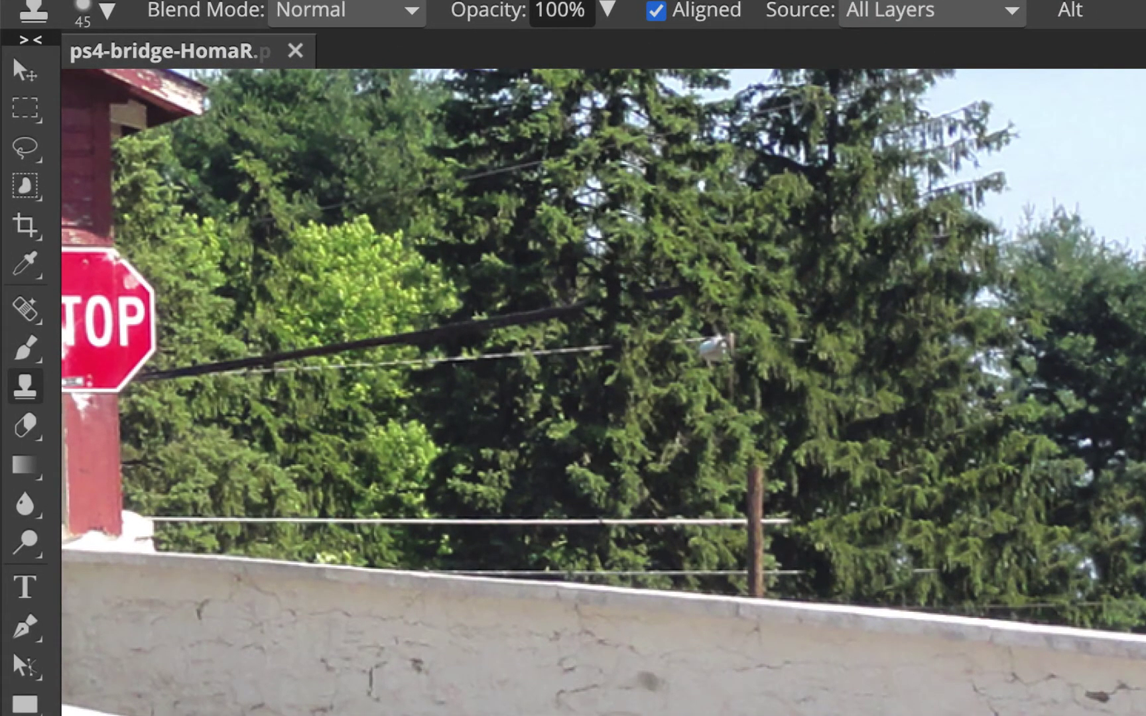
Clone dark evergreen foliage over the section of thick cable crossing the dark trees.
left_click_drag(467, 346, 437, 340)
key("ctrl+z")
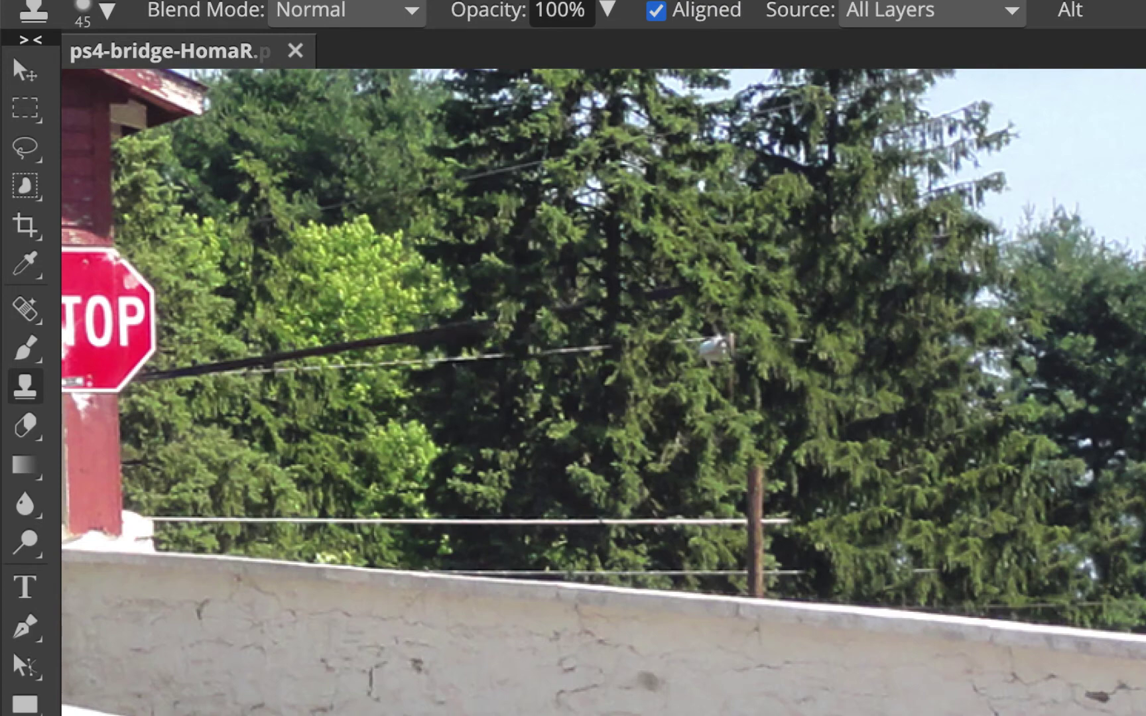
mouse_move(542, 313)
left_mouse_down()
mouse_move(507, 321)
mouse_move(531, 315)
mouse_move(517, 319)
left_mouse_up()
key("ctrl+z")
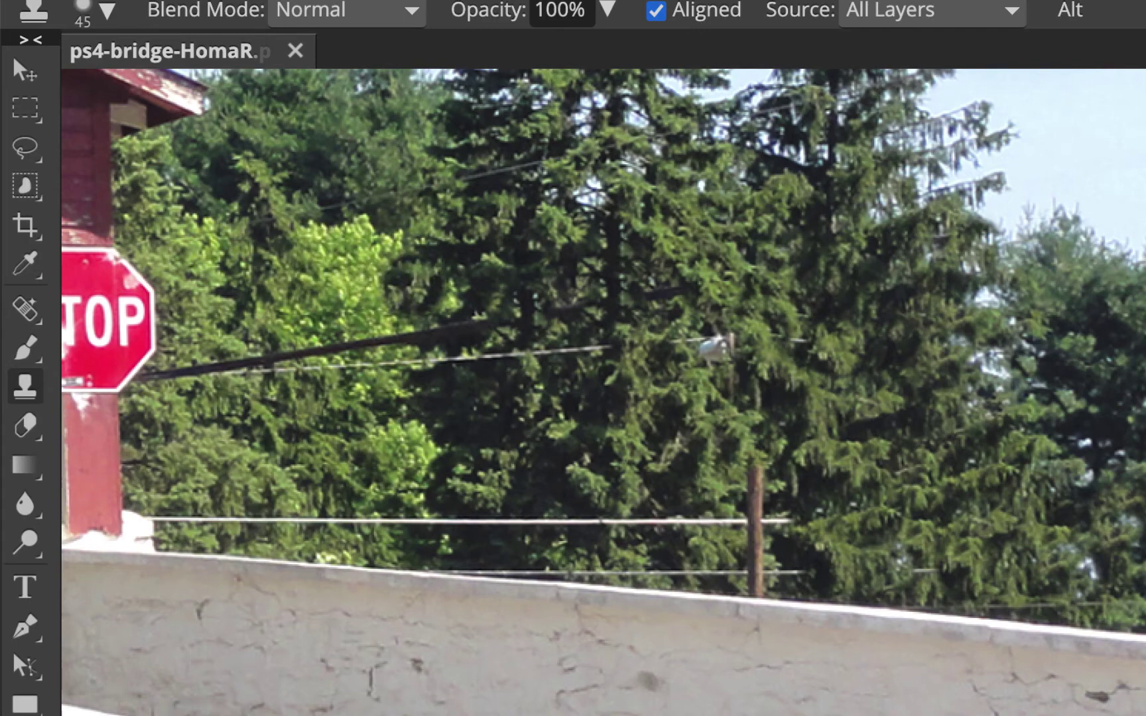
Clone light-green foliage over the cable where the bright tree meets the dark evergreens, undoing stamps that look repetitive.
left_click(412, 286)
left_click(412, 285, "alt")
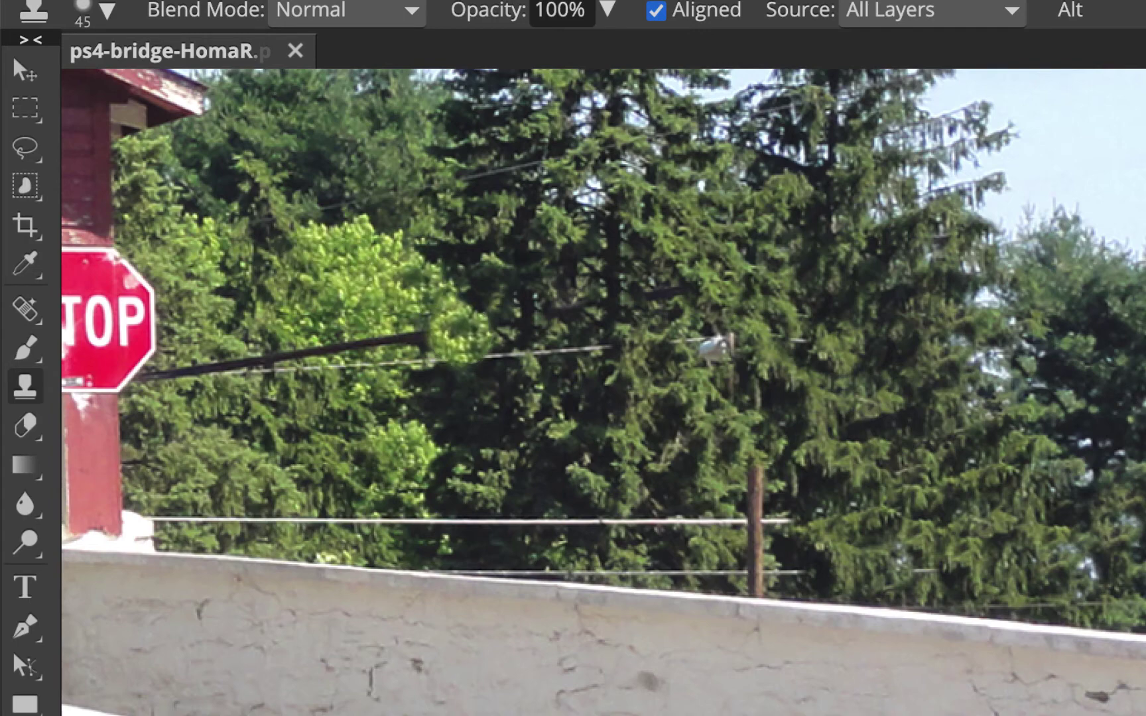
left_click(458, 333)
left_click(371, 301, "alt")
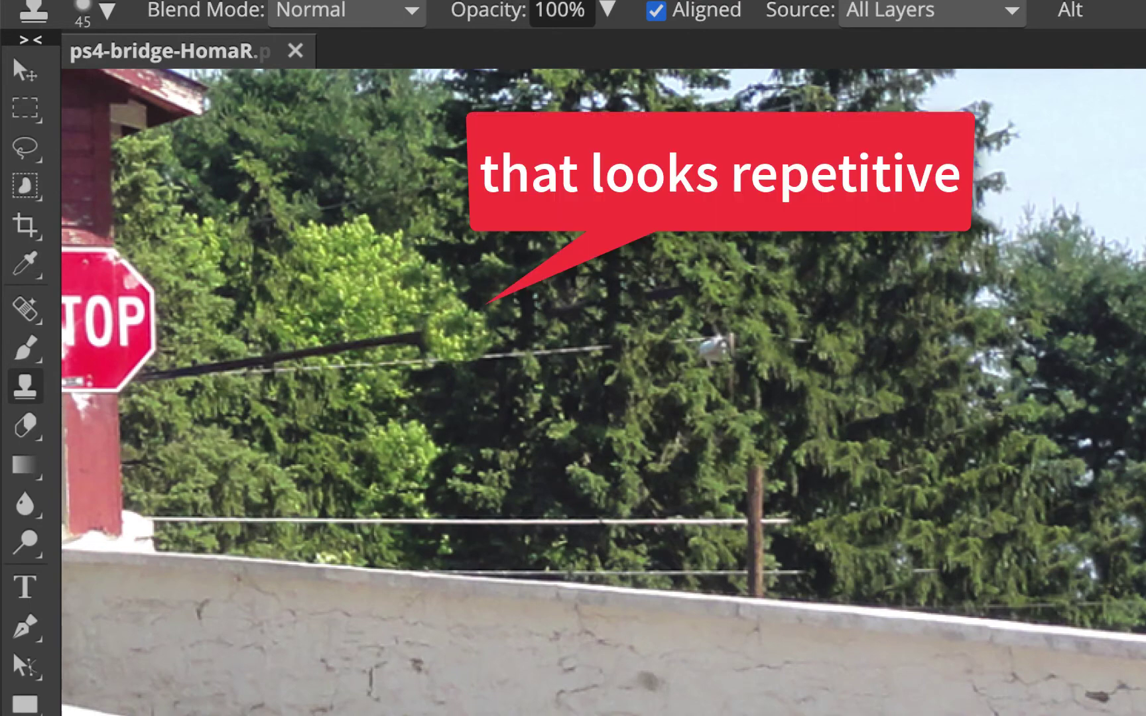
key("ctrl+z")
key("ctrl+z")
Clone varied foliage over the thick cable and thin wire crossing the bright tree, working toward the stop sign.
left_click(305, 265, "alt")
left_click(414, 345)
left_click(415, 440, "alt")
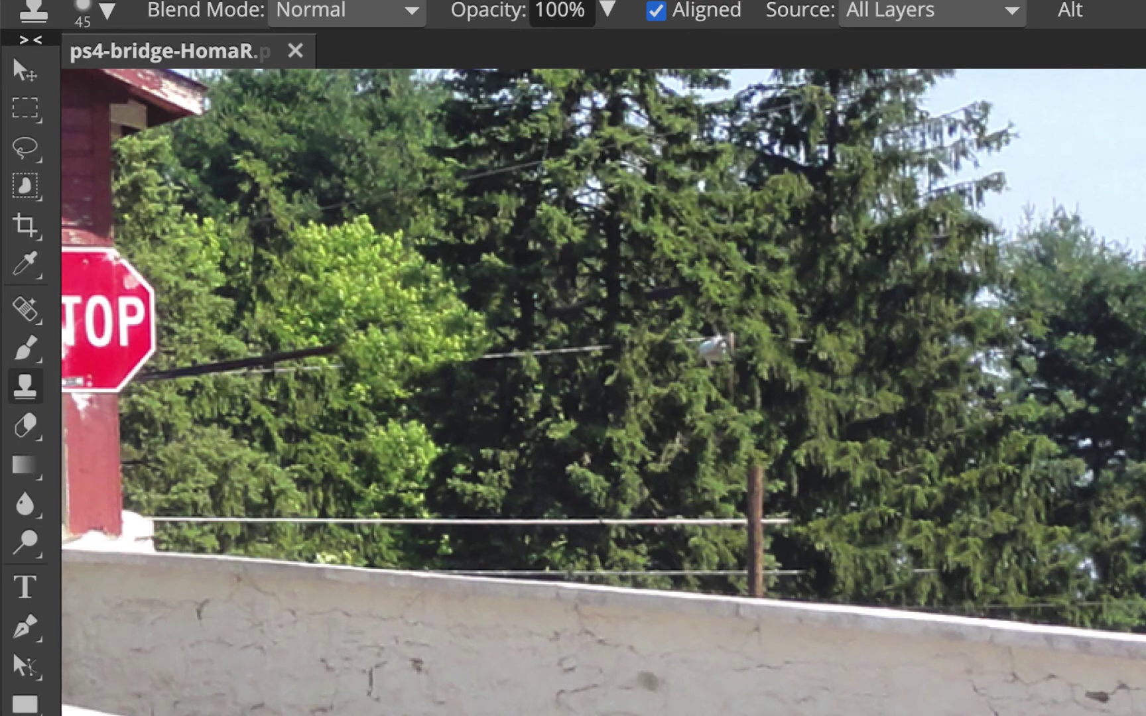
left_click_drag(369, 345, 346, 348)
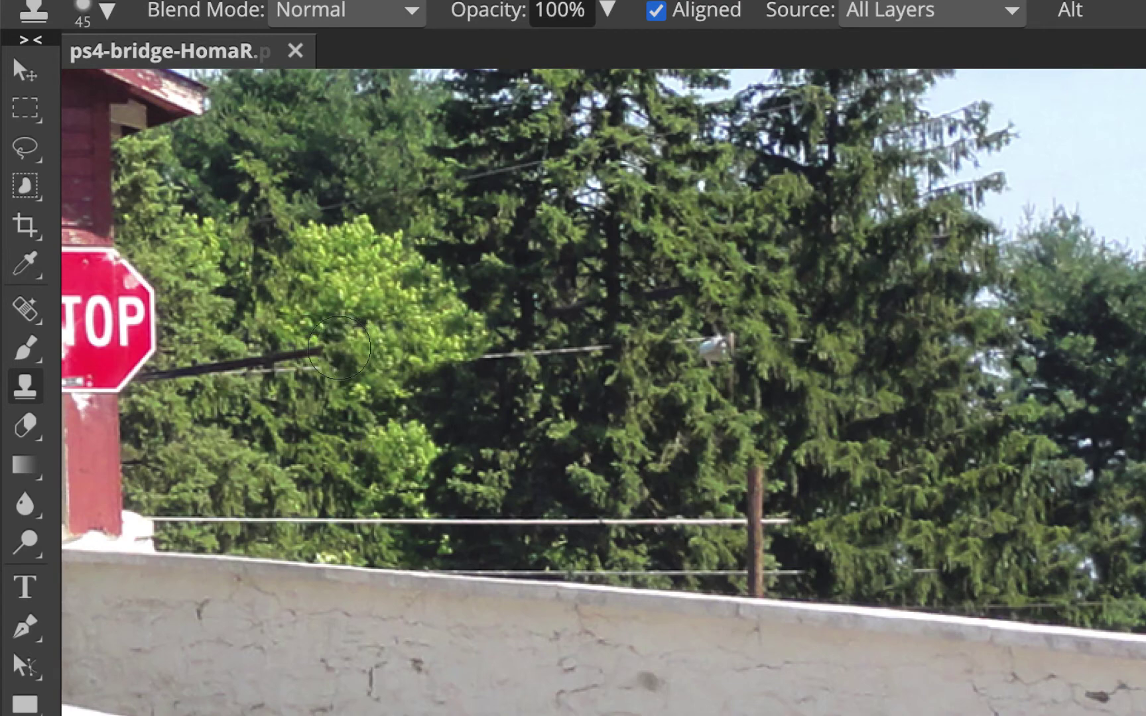
left_click_drag(270, 314, 305, 347)
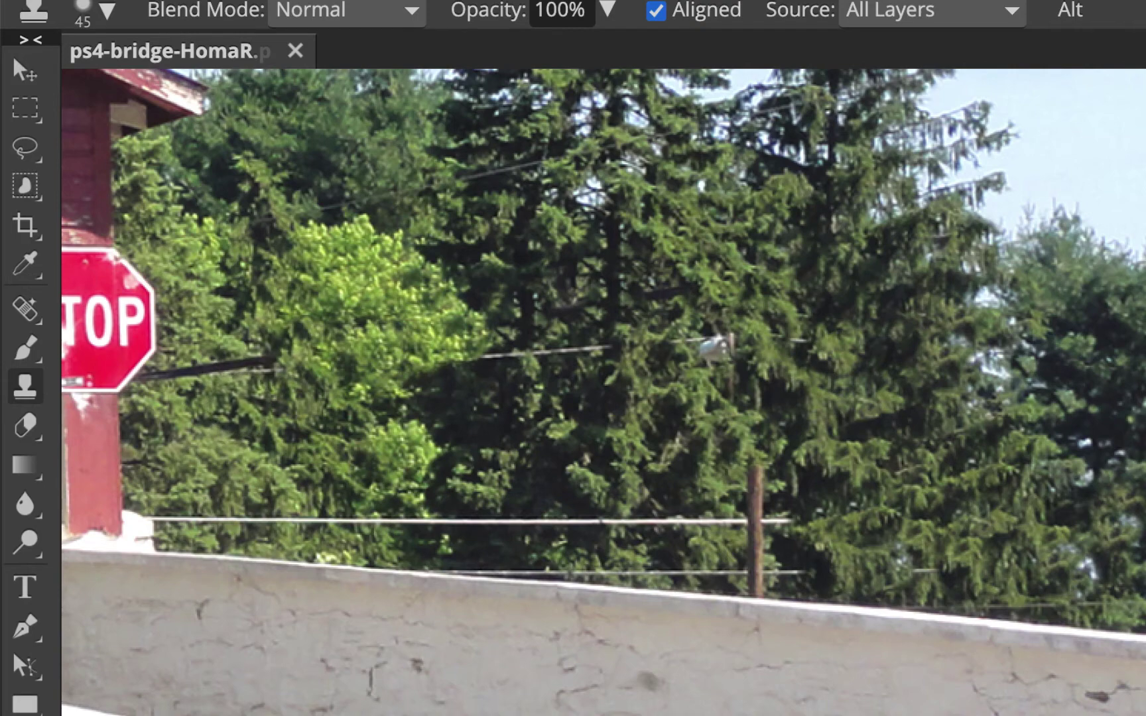
left_click(221, 305, "alt")
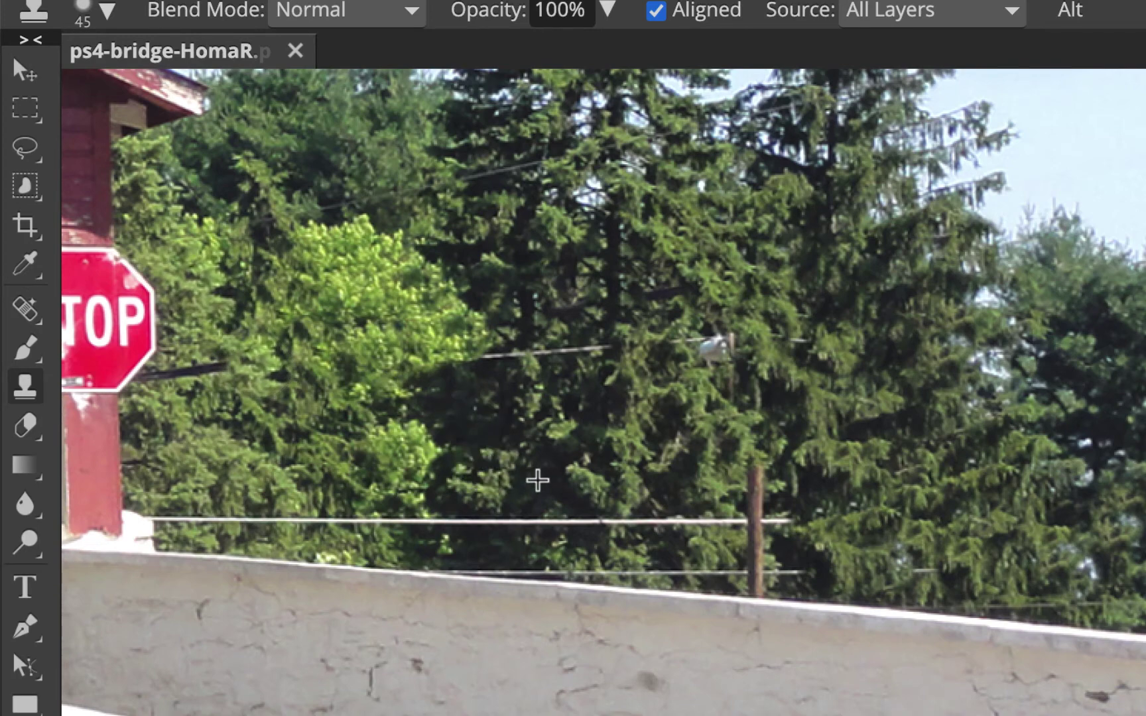
Clone dark evergreen foliage over the horizontal white wire between the bright tree and the utility pole.
left_click(537, 480, "alt")
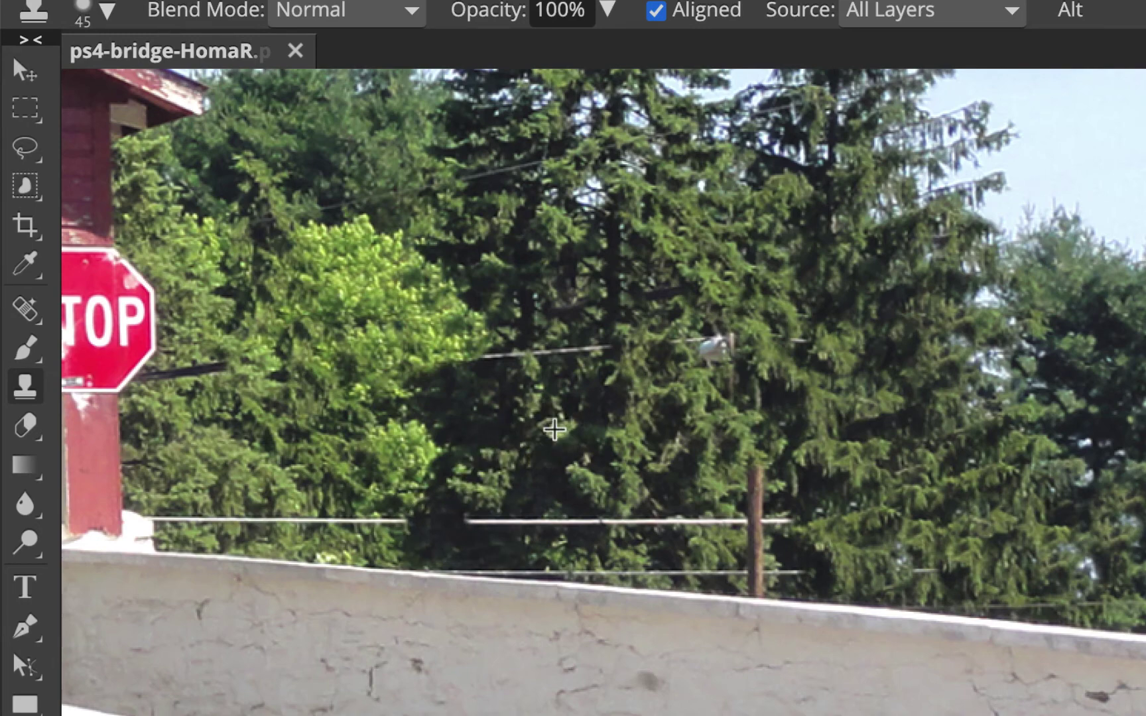
left_click_drag(525, 521, 472, 521)
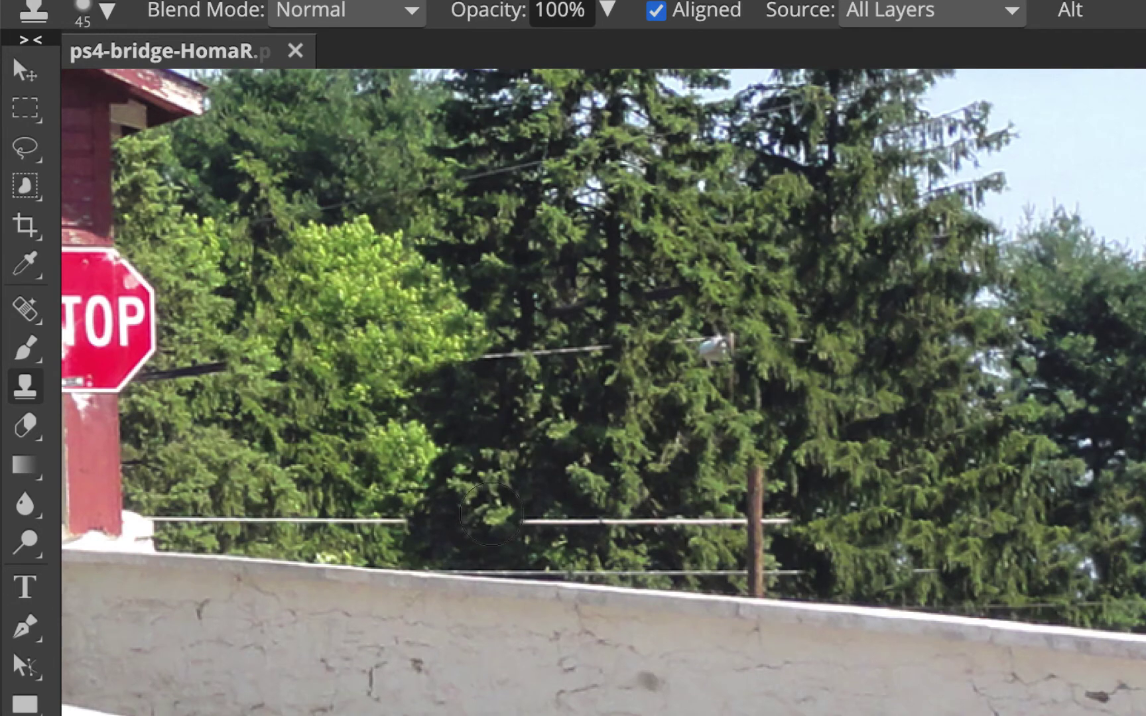
left_click(586, 468, "alt")
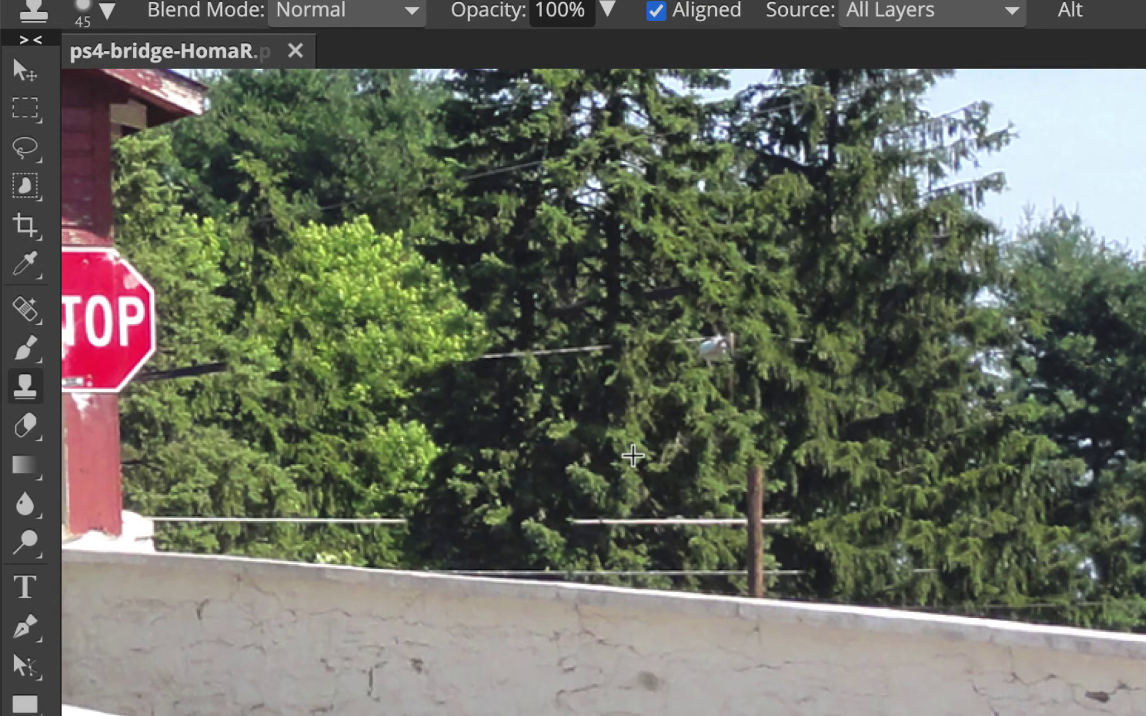
left_click(636, 455, "alt")
left_click(599, 523)
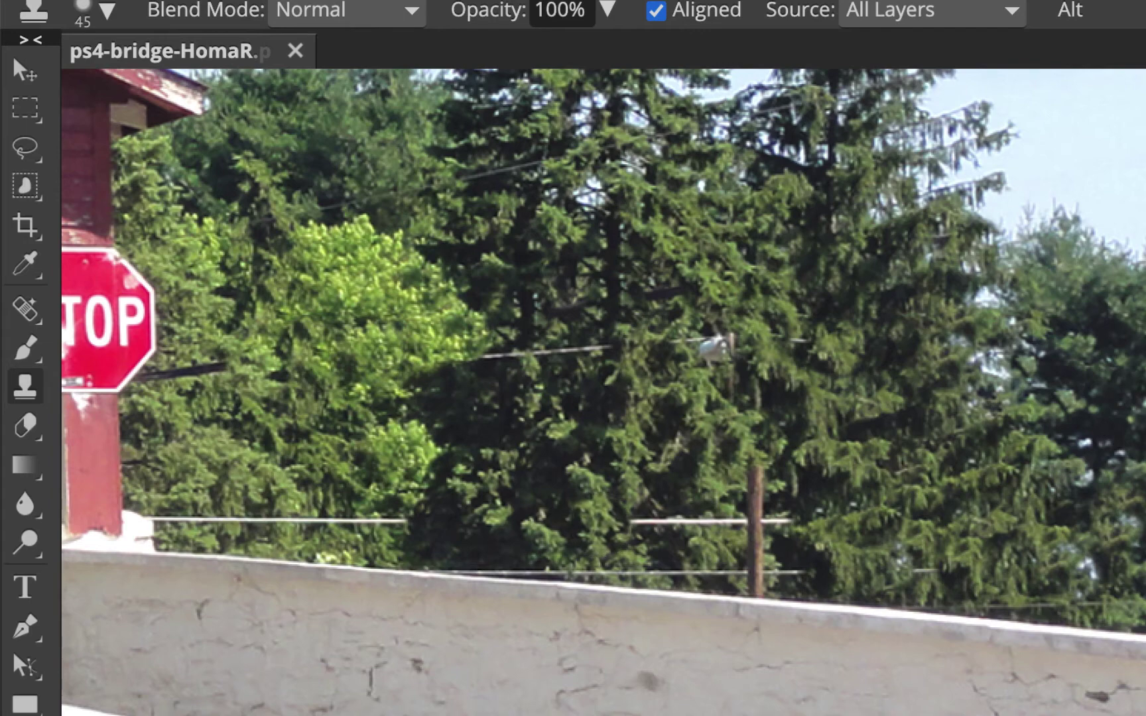
left_click_drag(630, 521, 654, 523)
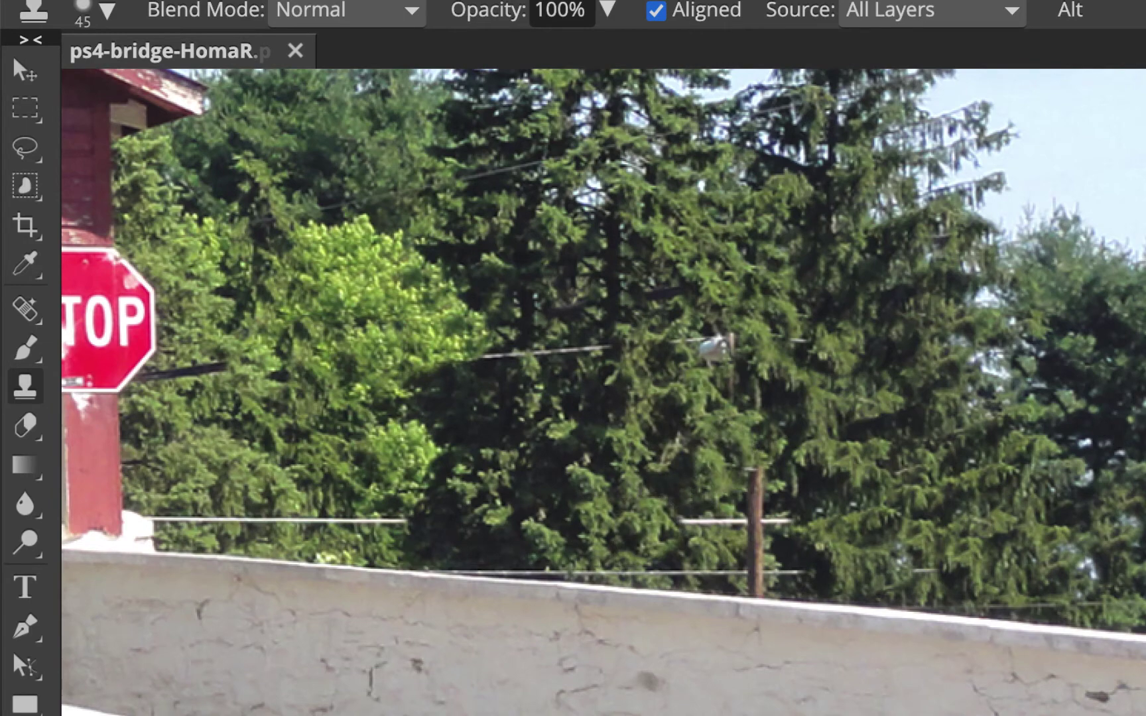
Clone tree foliage over the utility pole, its insulator and the wires beside it and along the wall's top edge.
left_click(659, 514, "alt")
left_click(711, 523)
mouse_move(749, 510)
left_mouse_down()
mouse_move(765, 512)
mouse_move(769, 475)
mouse_move(729, 337)
left_mouse_up()
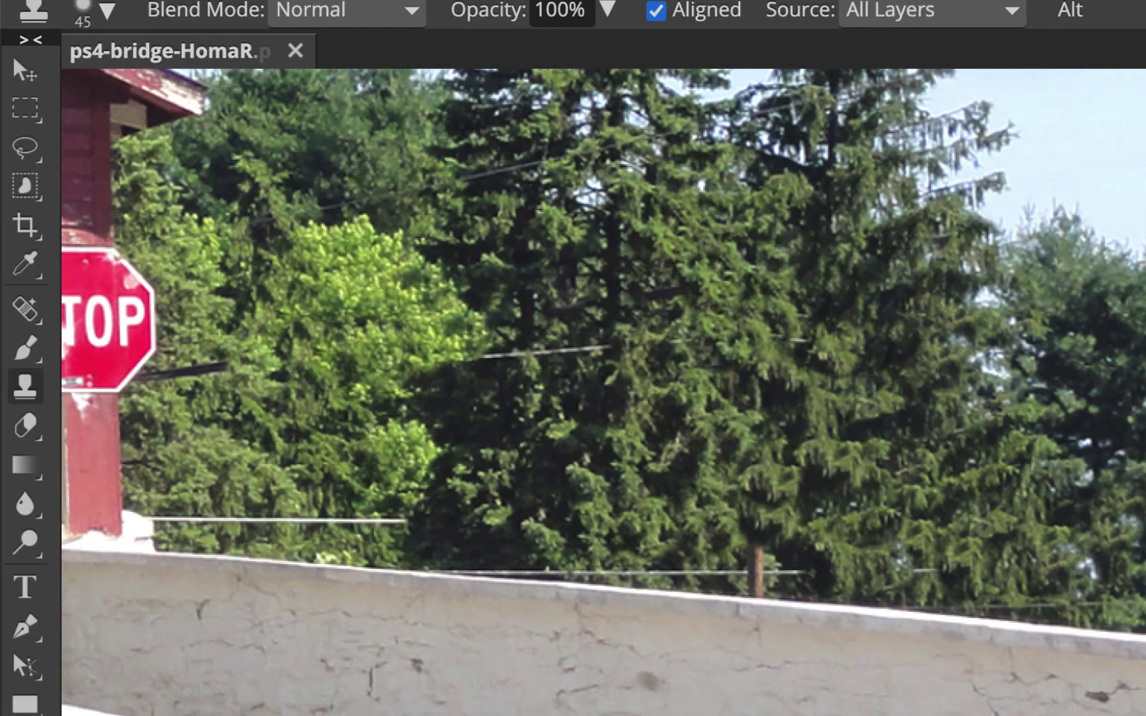
mouse_move(756, 530)
left_mouse_down()
mouse_move(763, 563)
mouse_move(710, 543)
mouse_move(739, 561)
mouse_move(690, 550)
mouse_move(651, 562)
mouse_move(444, 517)
mouse_move(484, 514)
mouse_move(509, 534)
left_mouse_up()
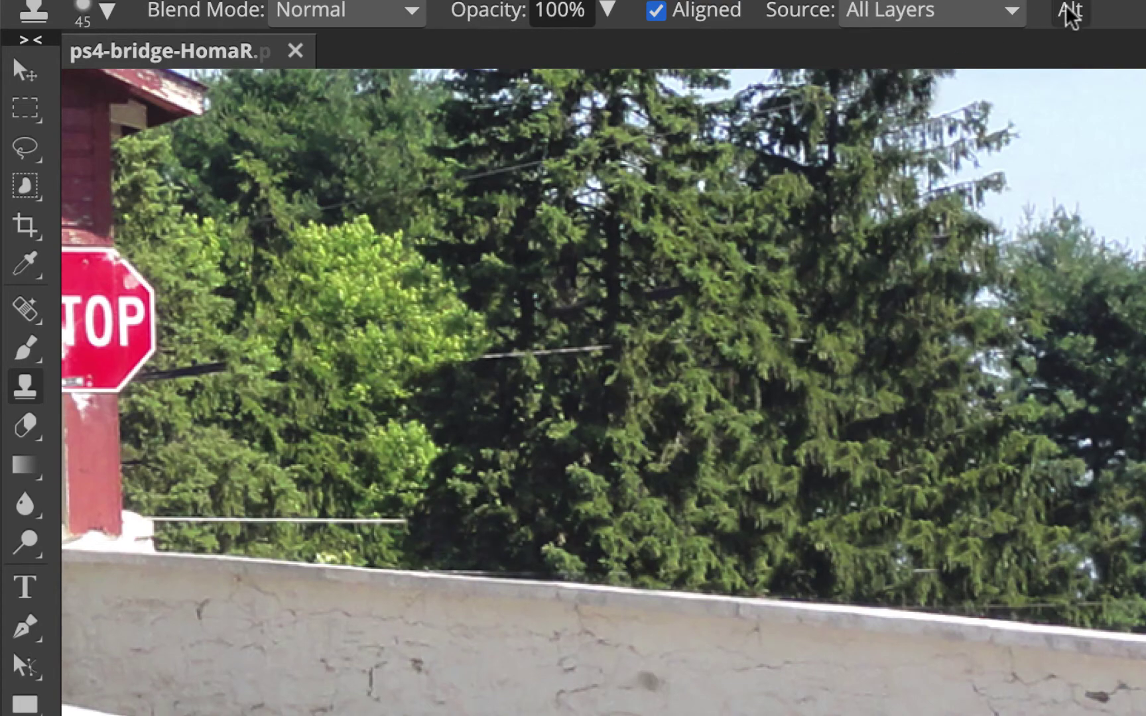
mouse_move(541, 500)
left_mouse_down()
mouse_move(479, 527)
mouse_move(473, 549)
left_mouse_up()
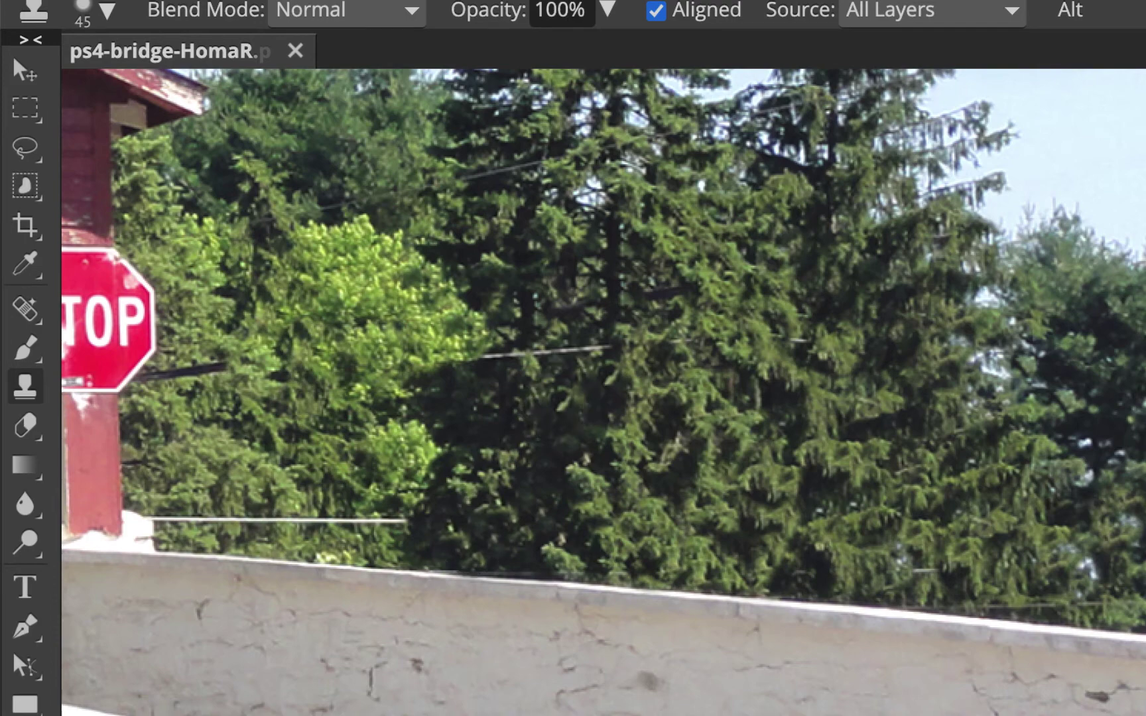
Clone nearby foliage over the remaining horizontal white wire between the red post and the dark evergreens.
left_click(248, 478, "alt")
left_click(209, 480, "alt")
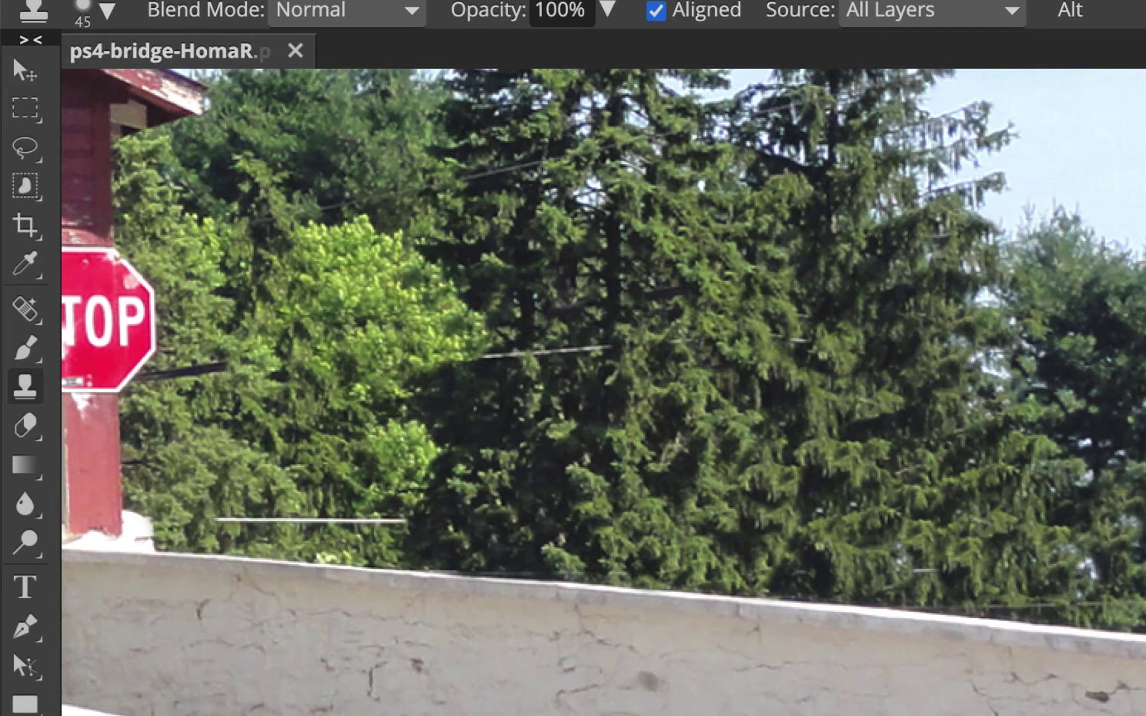
left_click(182, 517)
left_click_drag(265, 521, 325, 517)
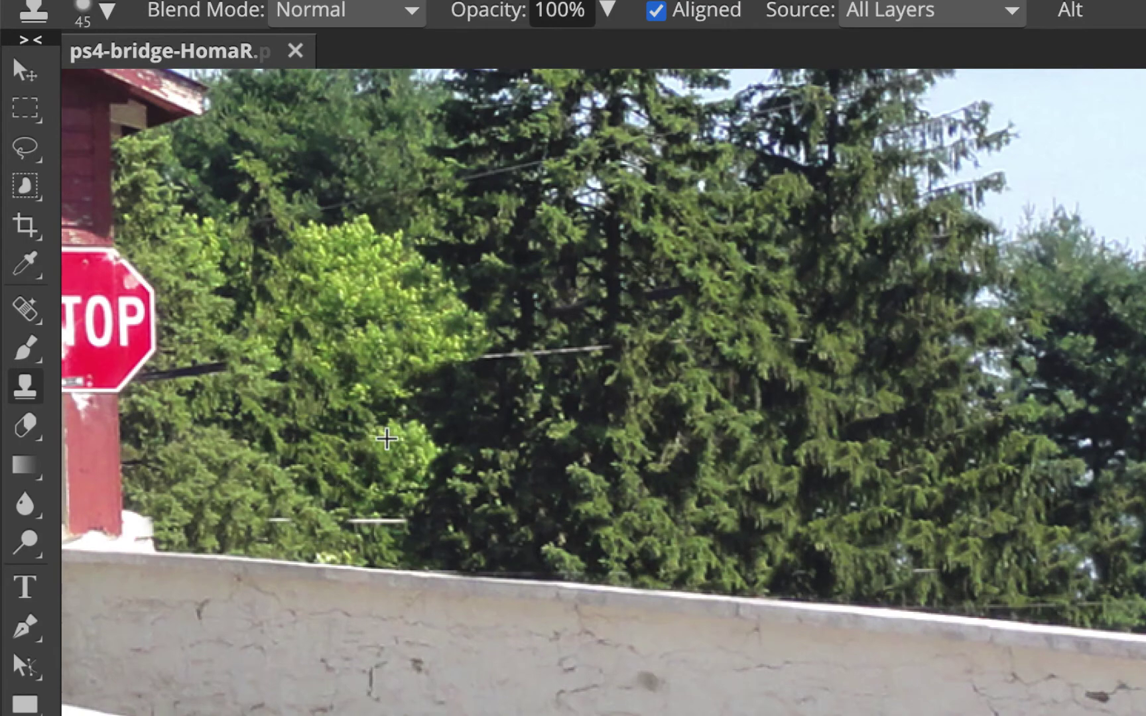
left_click(407, 443, "alt")
left_click(363, 517)
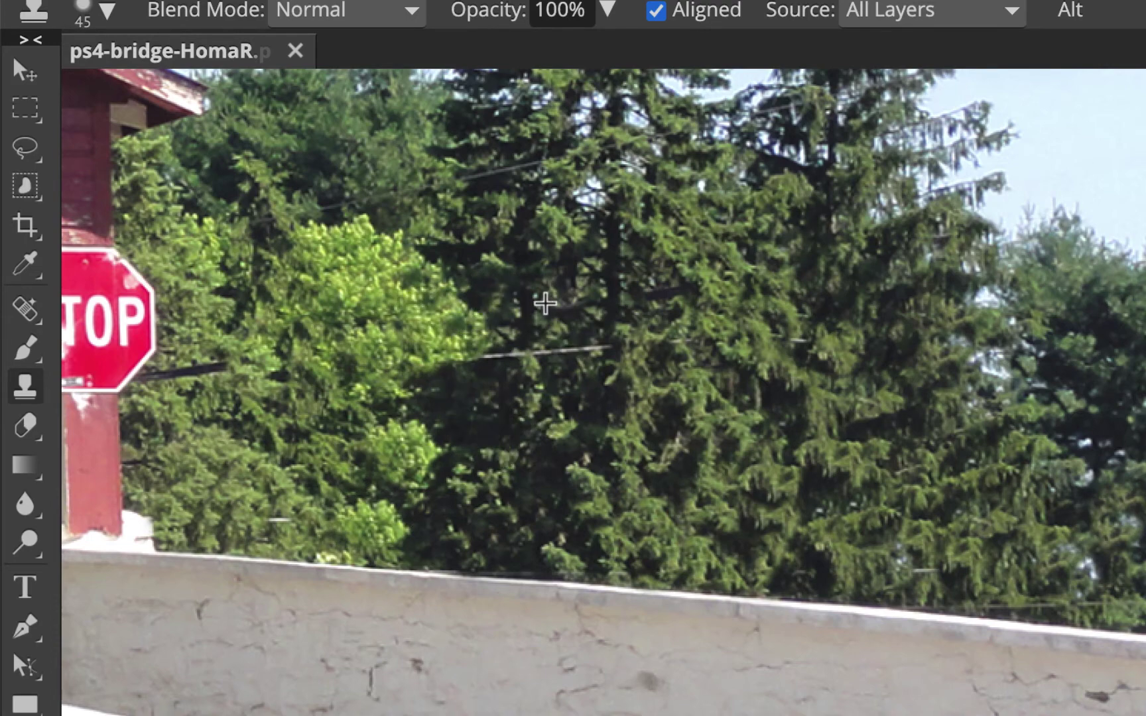
Clone matching foliage over the last thin wire in the dark evergreens and the cable stub beside the stop sign.
left_click(550, 306, "alt")
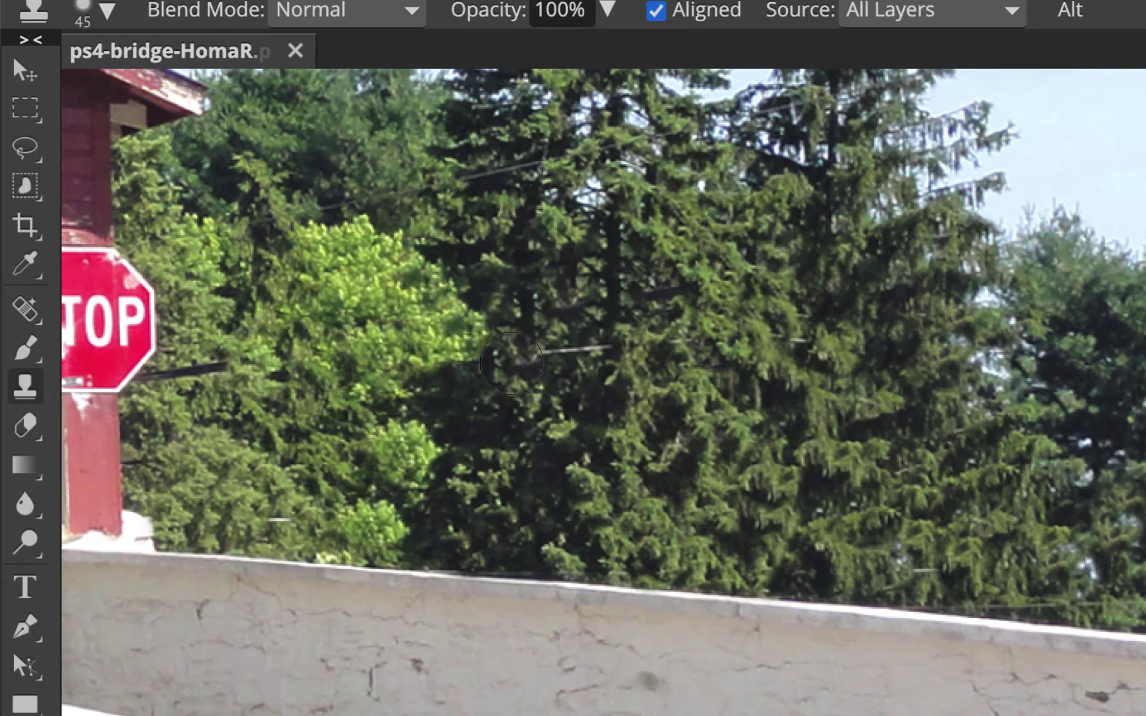
left_click_drag(511, 363, 574, 348)
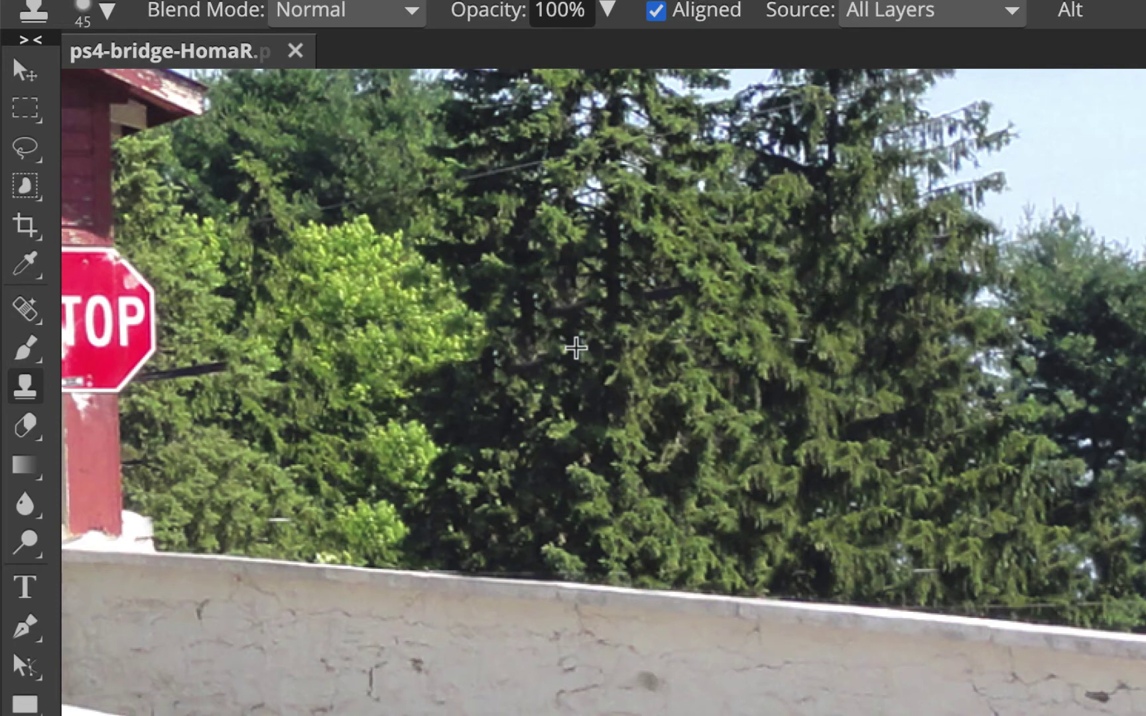
left_click(244, 340, "alt")
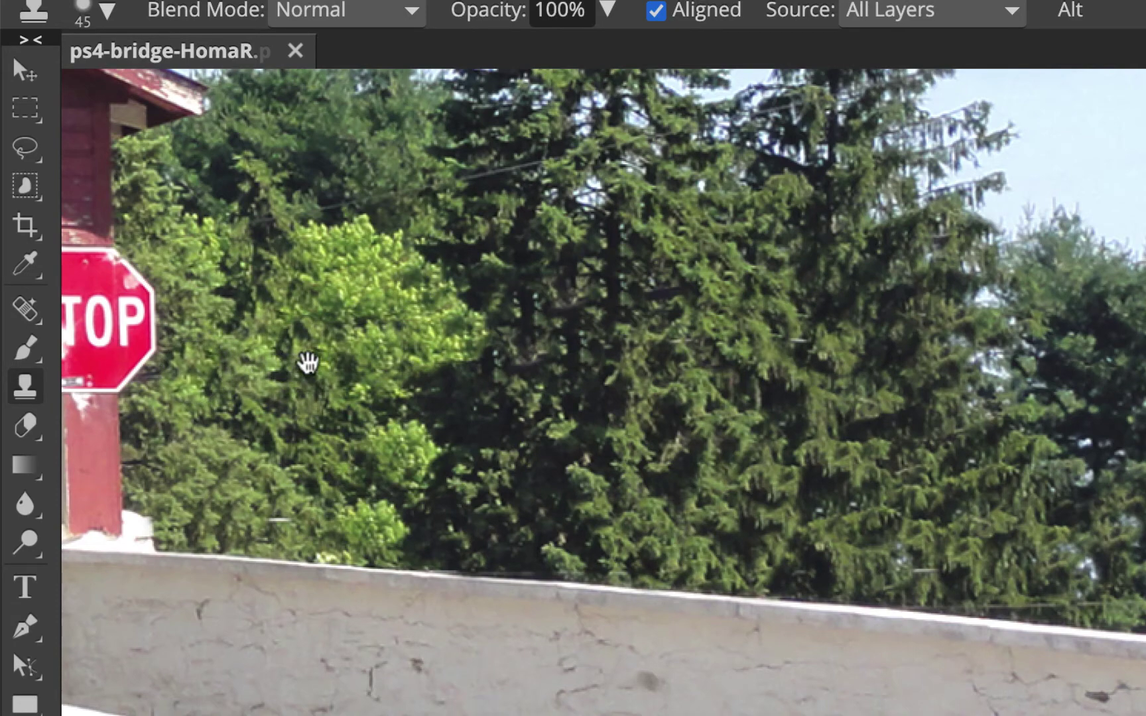
left_click_drag(302, 361, 580, 392)
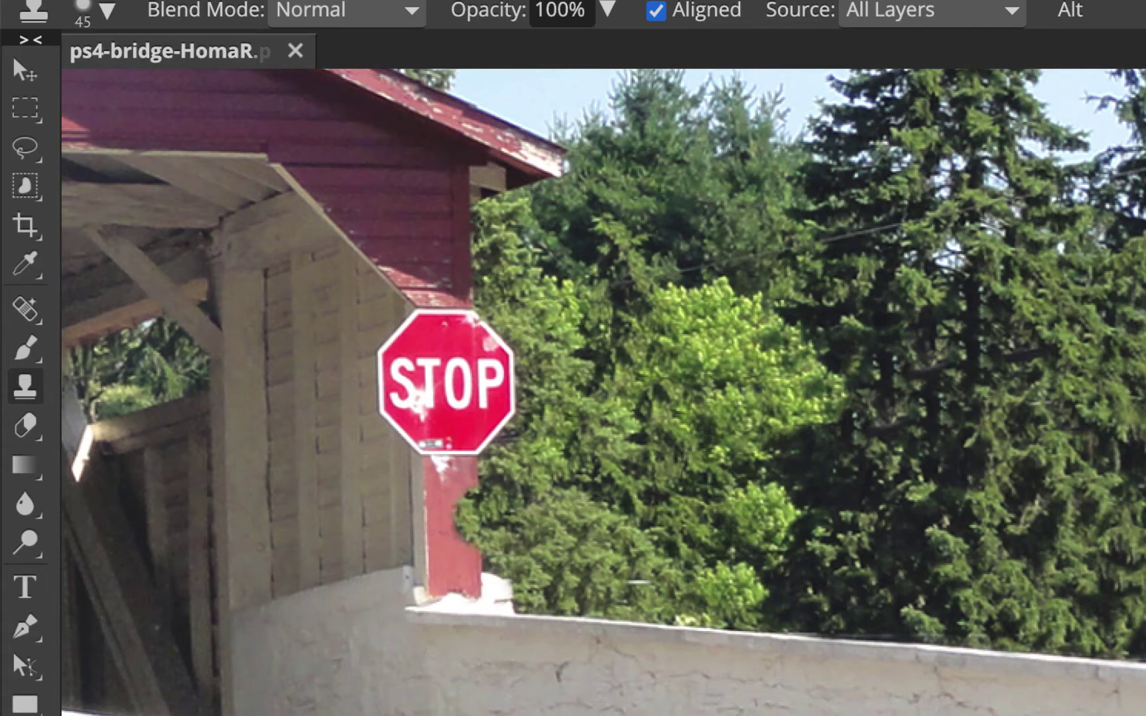
key("ctrl+z")
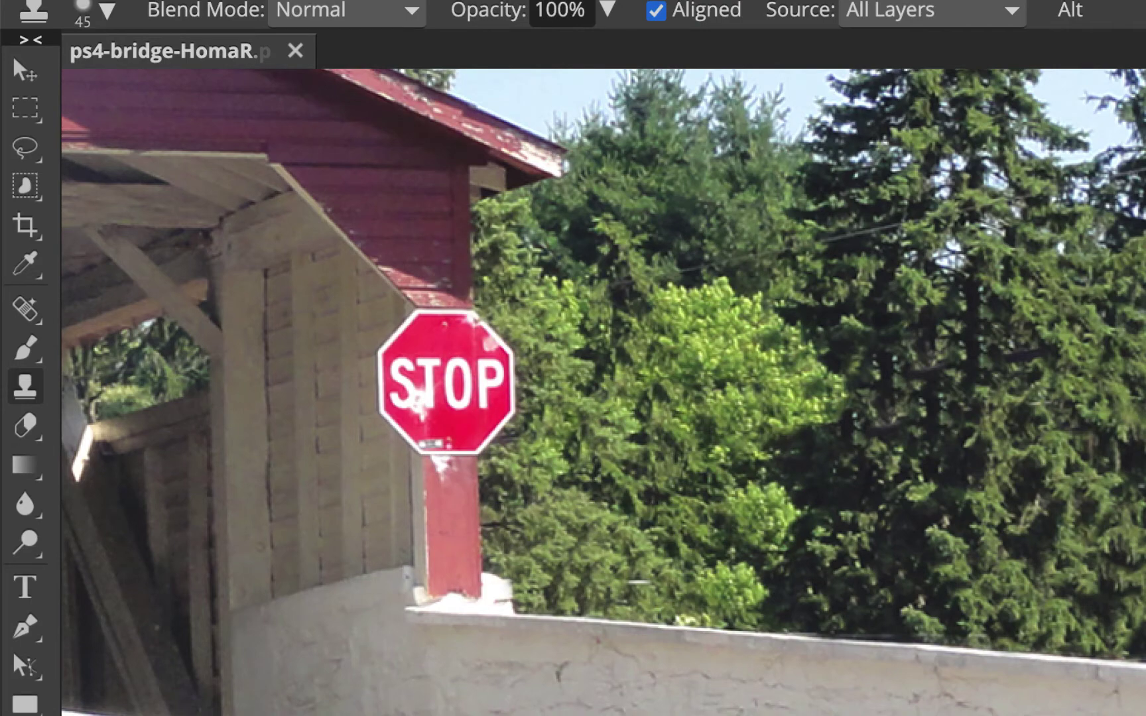
left_click(25, 107)
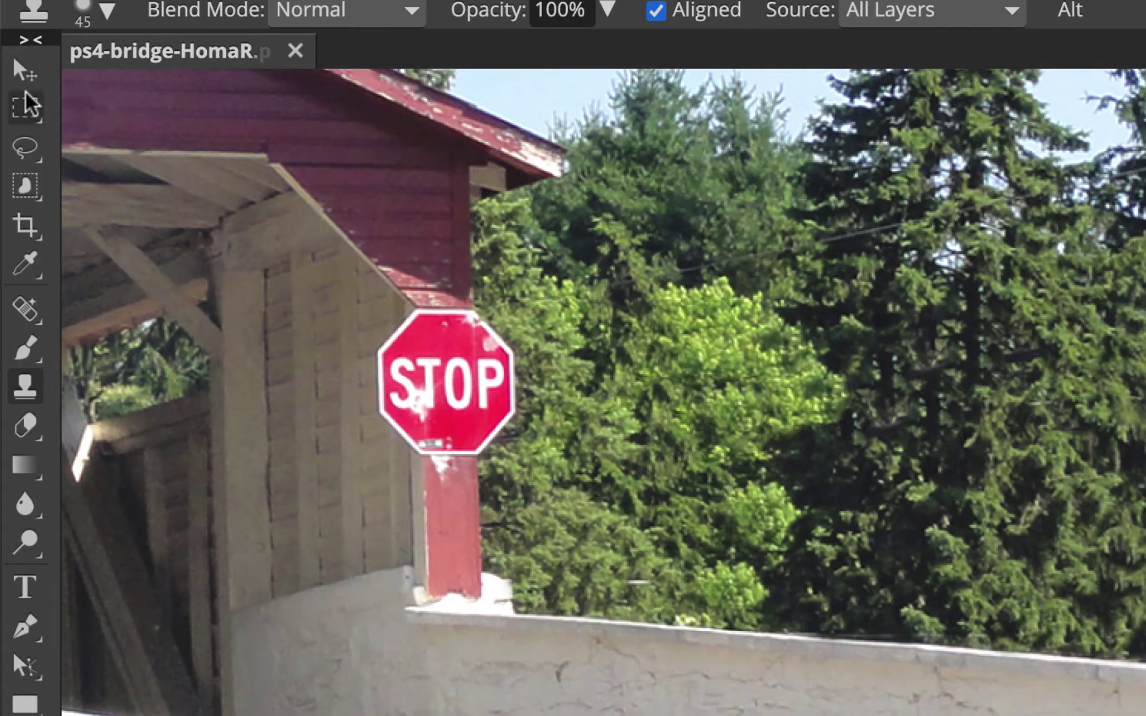
left_click_drag(471, 250, 590, 516)
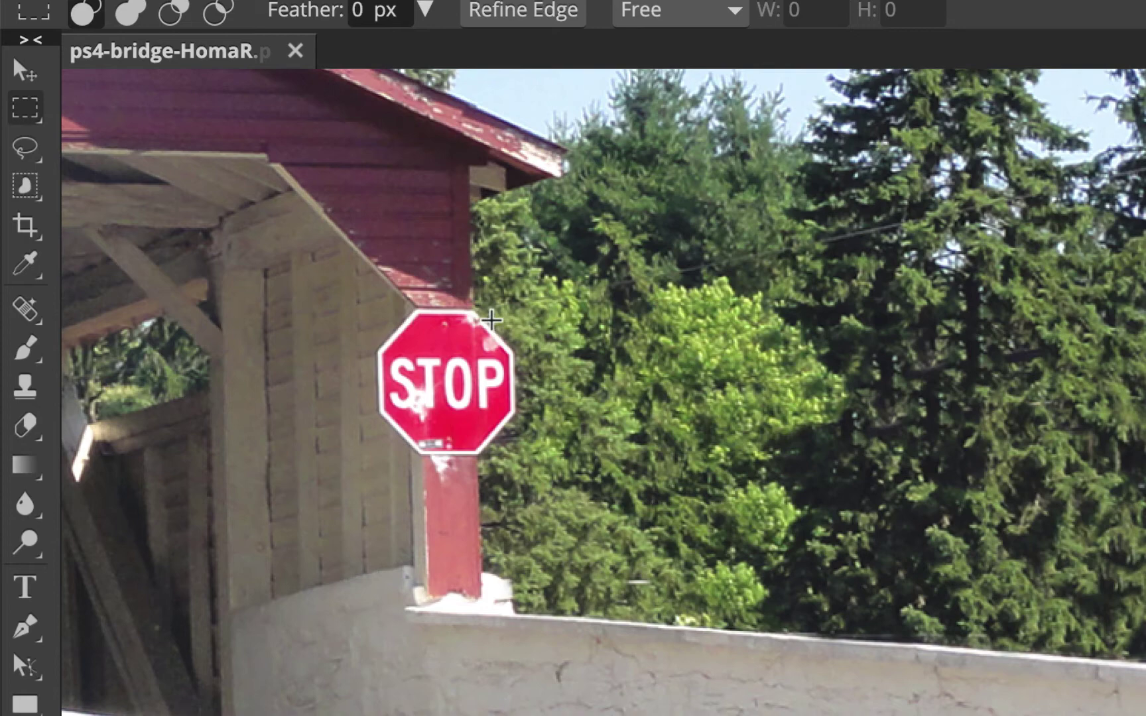
Set the Clone Stamp brush hardness to 80% for working on the stop sign.
key("ctrl+plus")
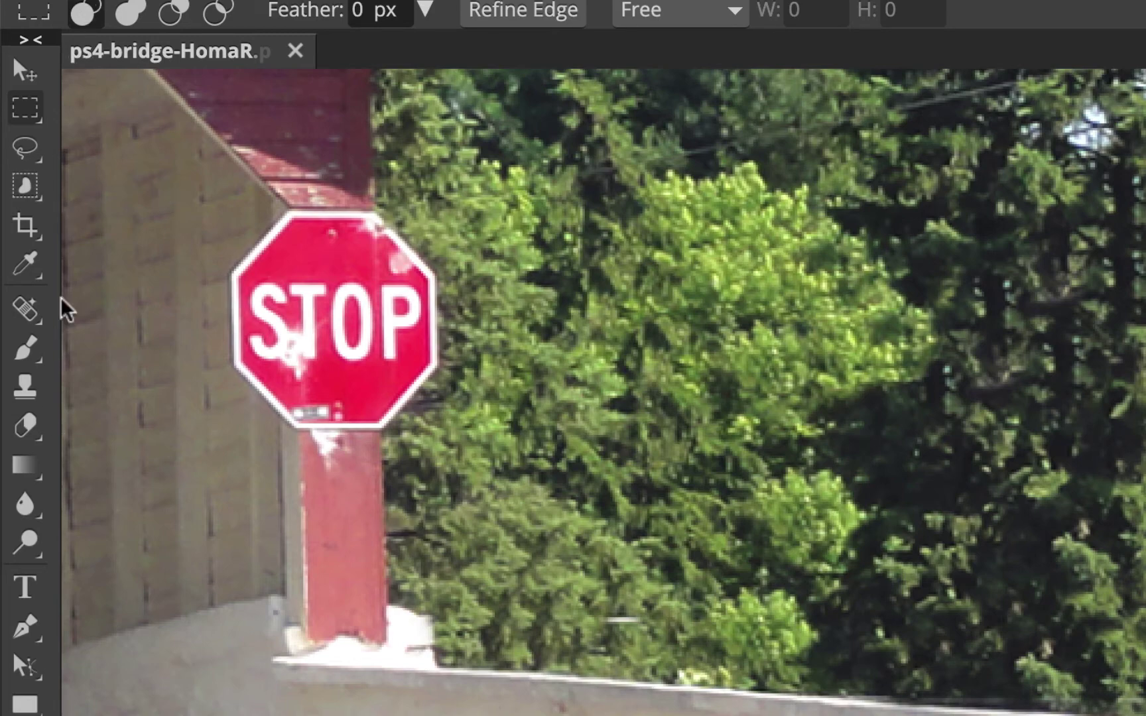
left_click(27, 387)
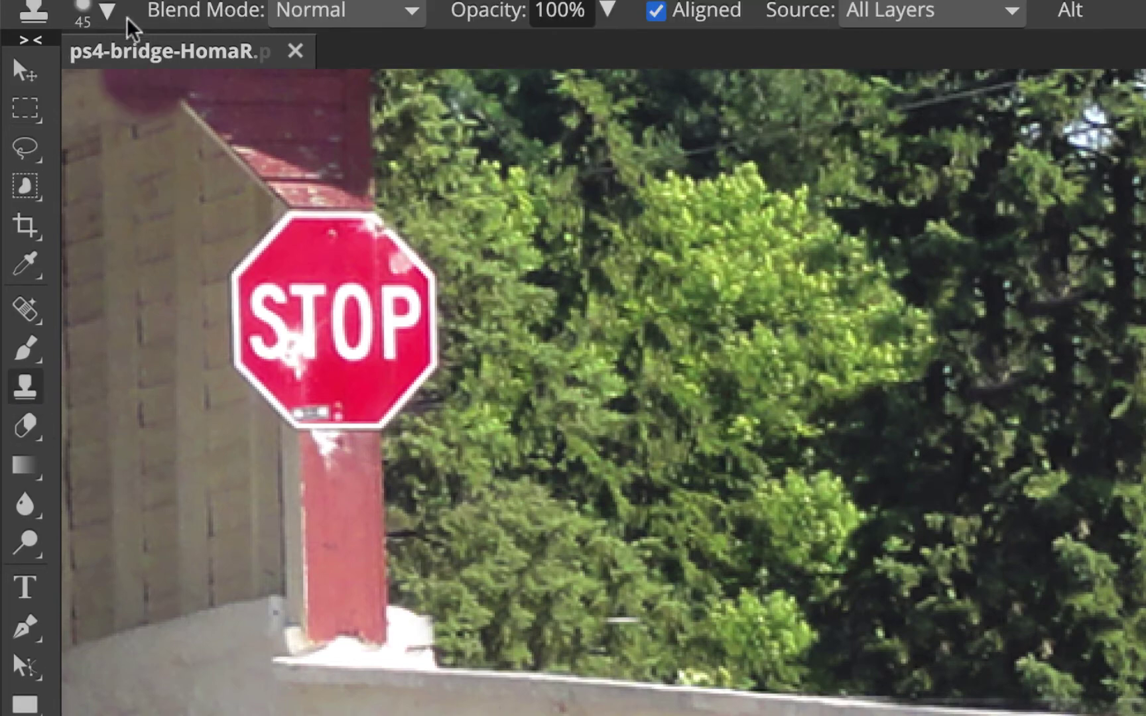
left_click(100, 9)
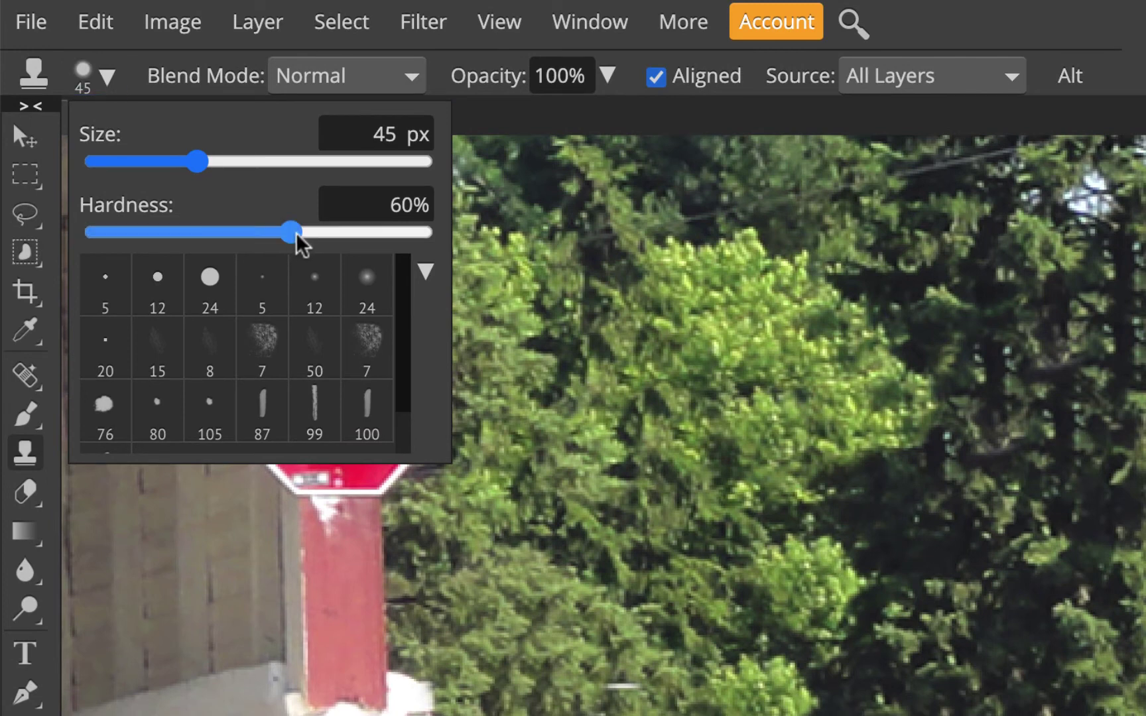
left_click_drag(296, 236, 358, 246)
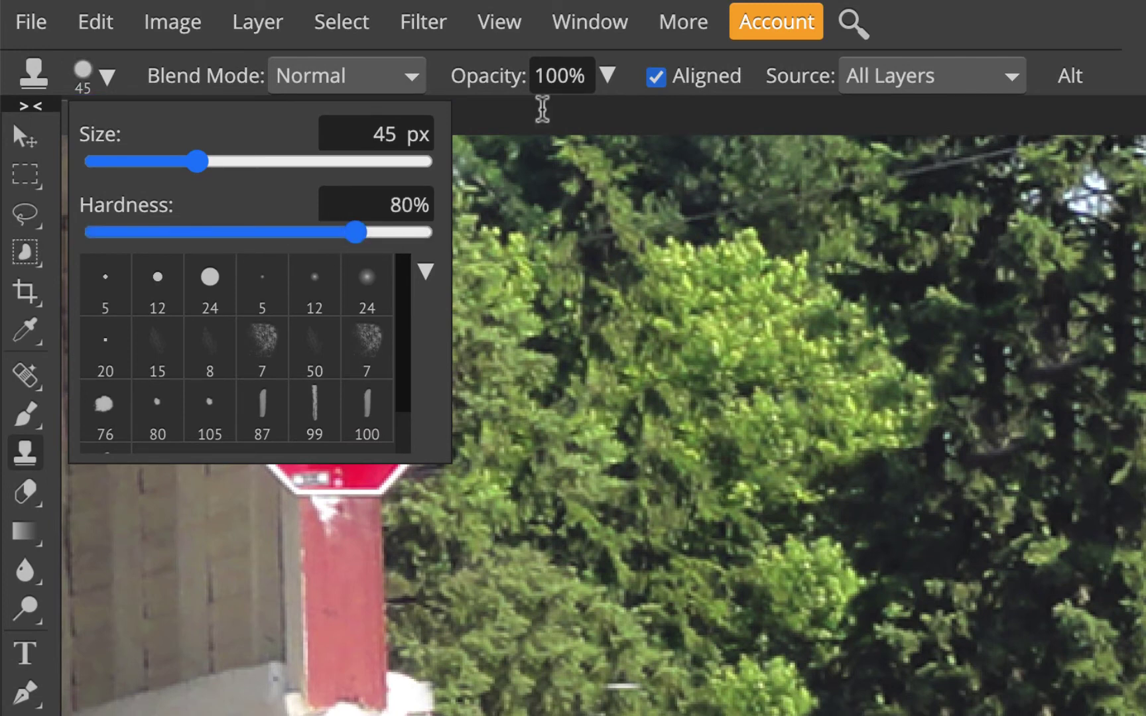
left_click(565, 118)
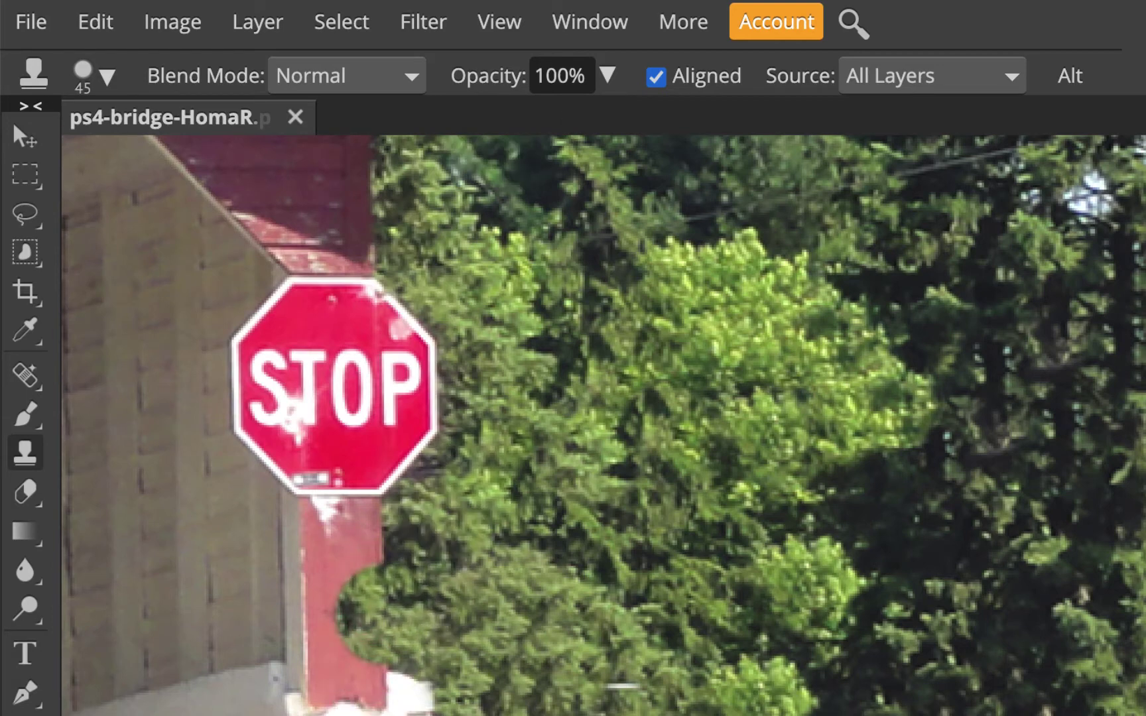
Undo the misaligned stroke and clone the lower red post edge and adjoining foliage over the outer half of the stop sign.
key("ctrl+z")
left_click(385, 616, "alt")
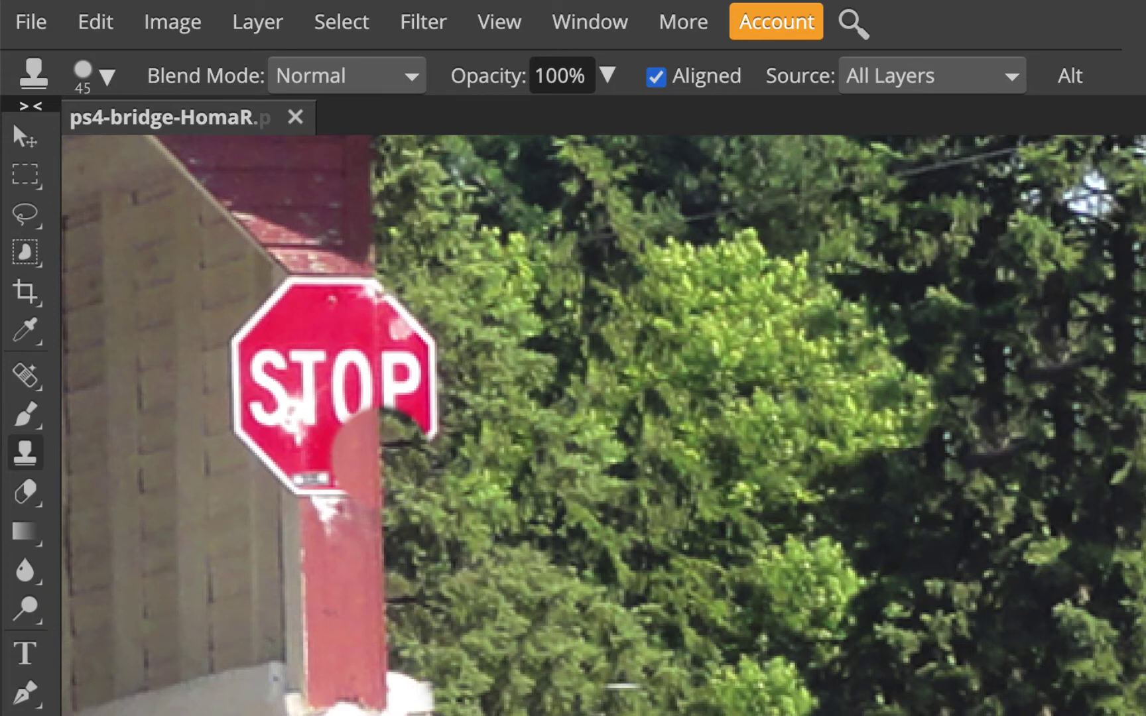
left_click(380, 457)
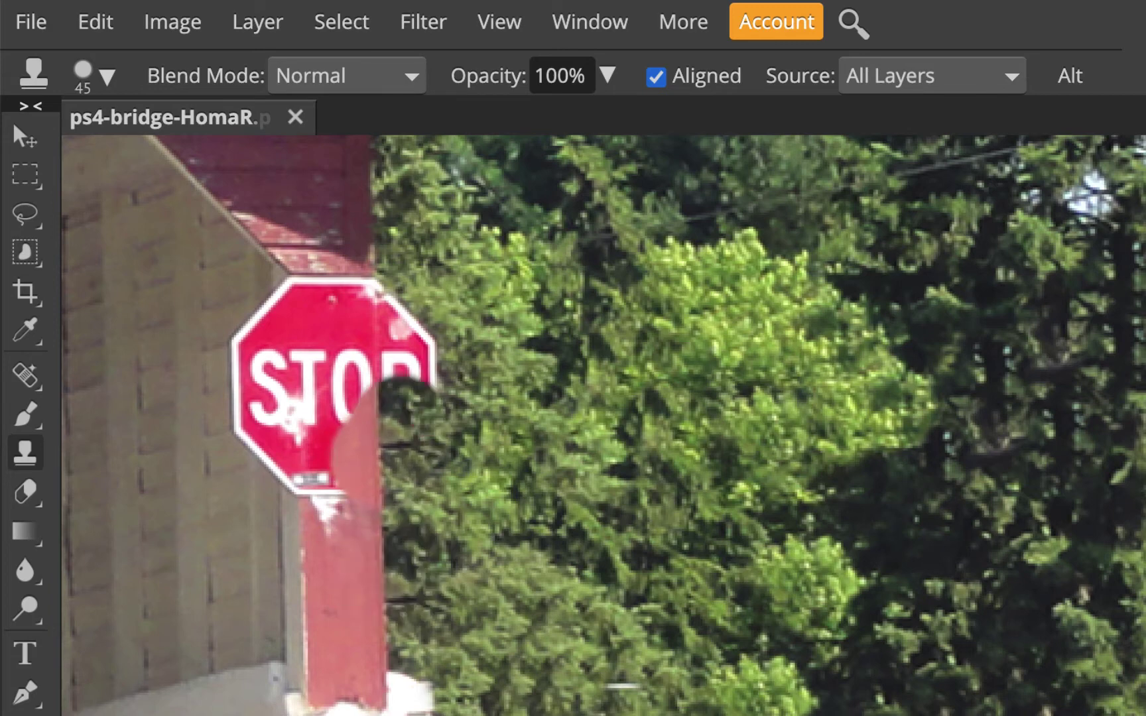
key("ctrl+z")
key("ctrl+shift+z")
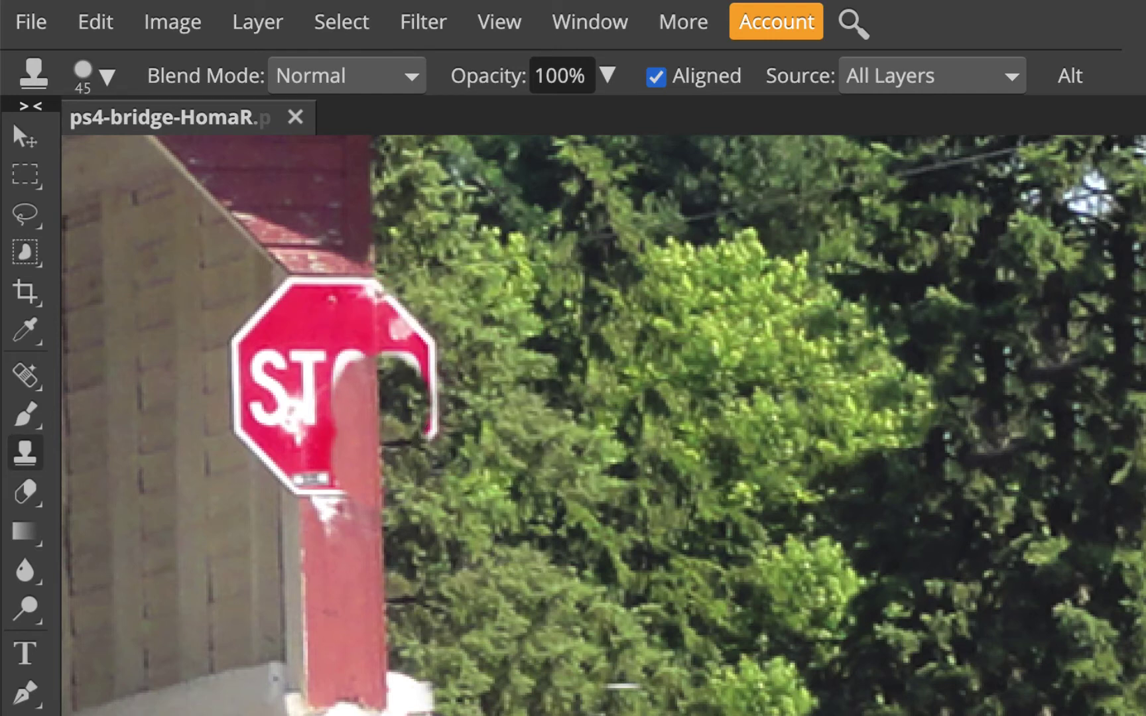
left_click(392, 589)
key("ctrl+z")
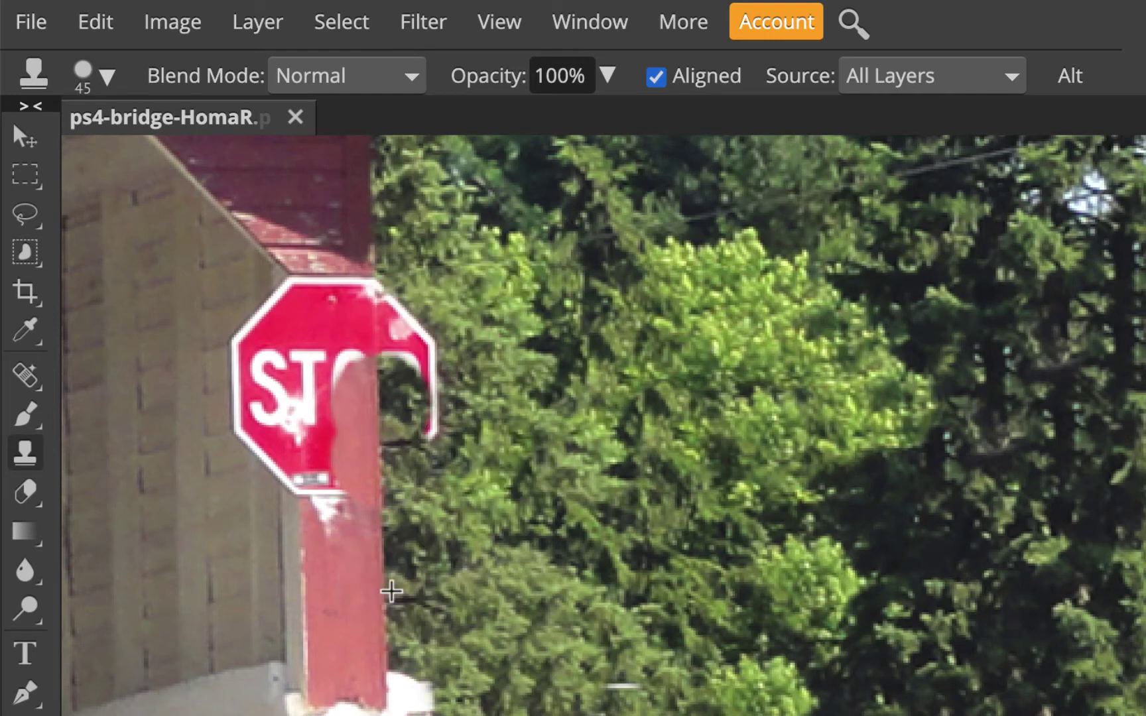
left_click(384, 585, "alt")
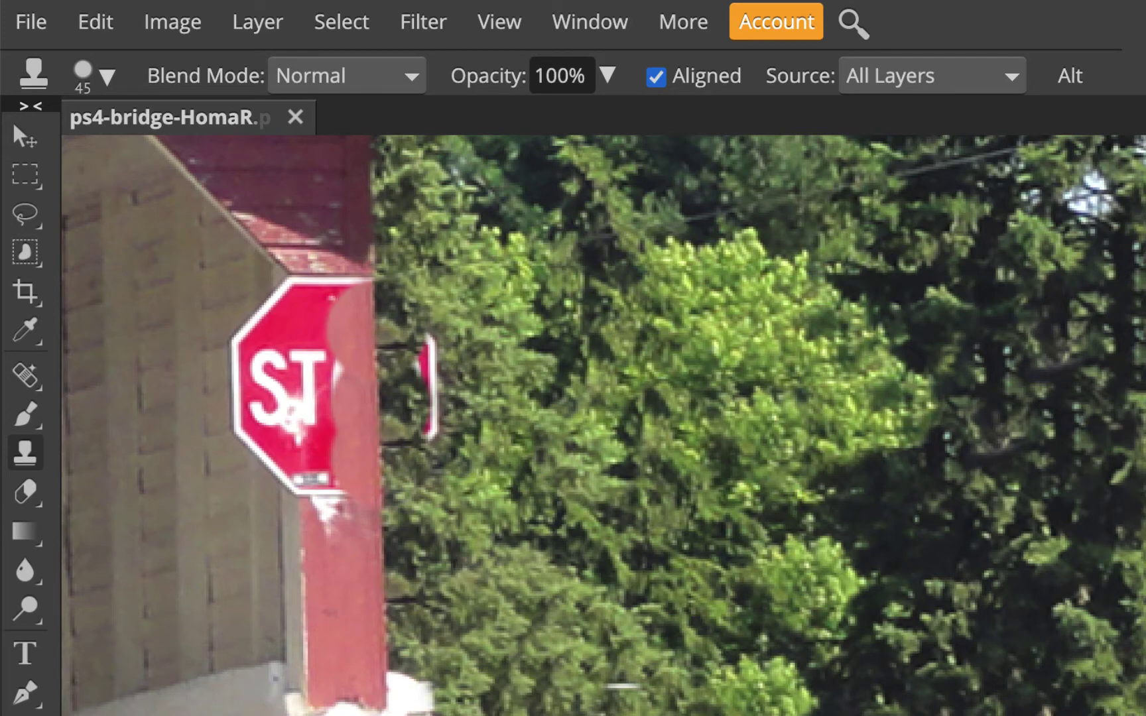
left_click_drag(468, 332, 433, 361)
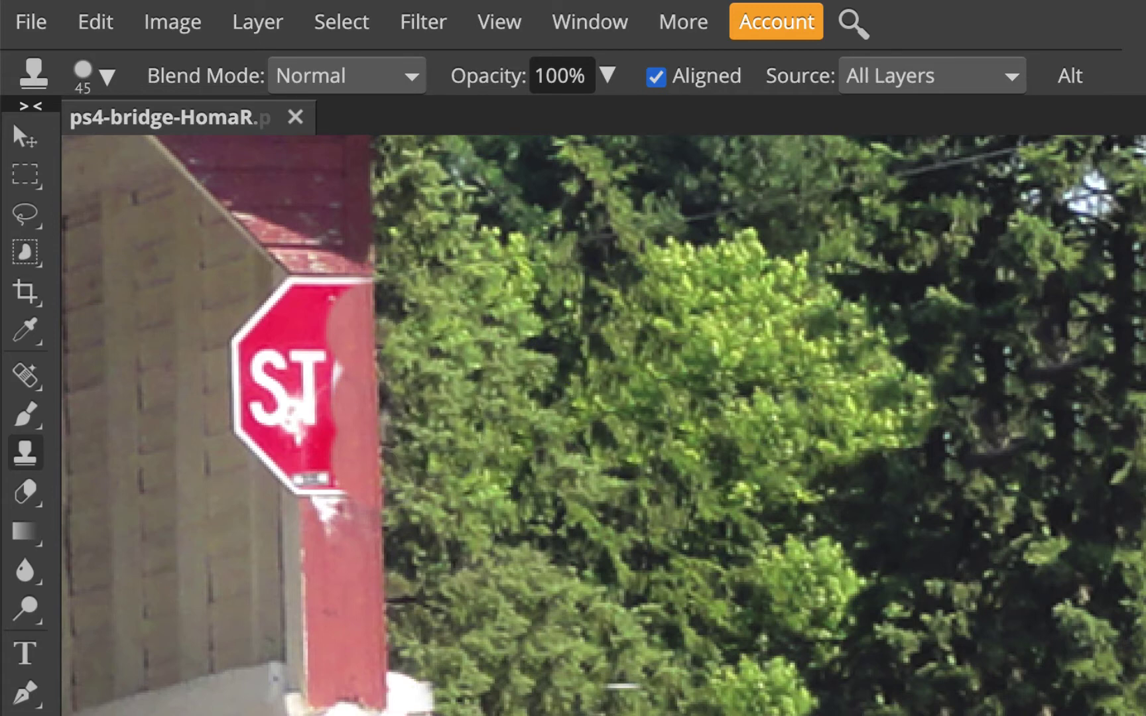
left_click(432, 423)
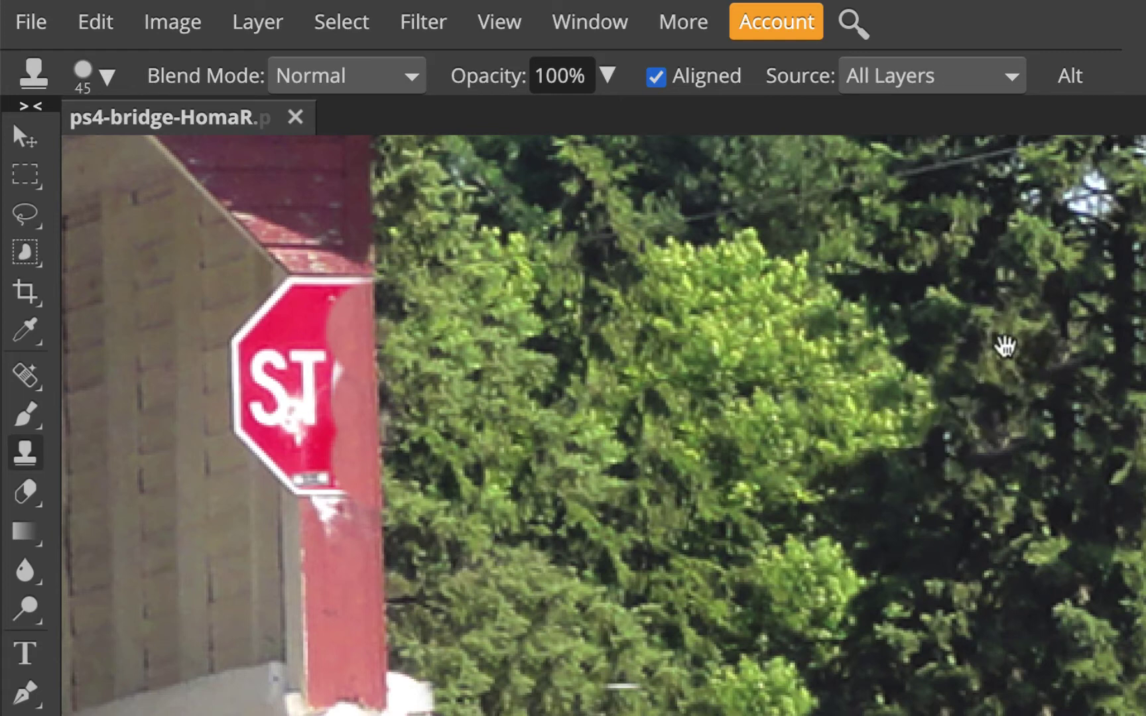
Clone nearby foliage over the thin wire remnant crossing the tall dark evergreen.
left_click_drag(1035, 236, 995, 477)
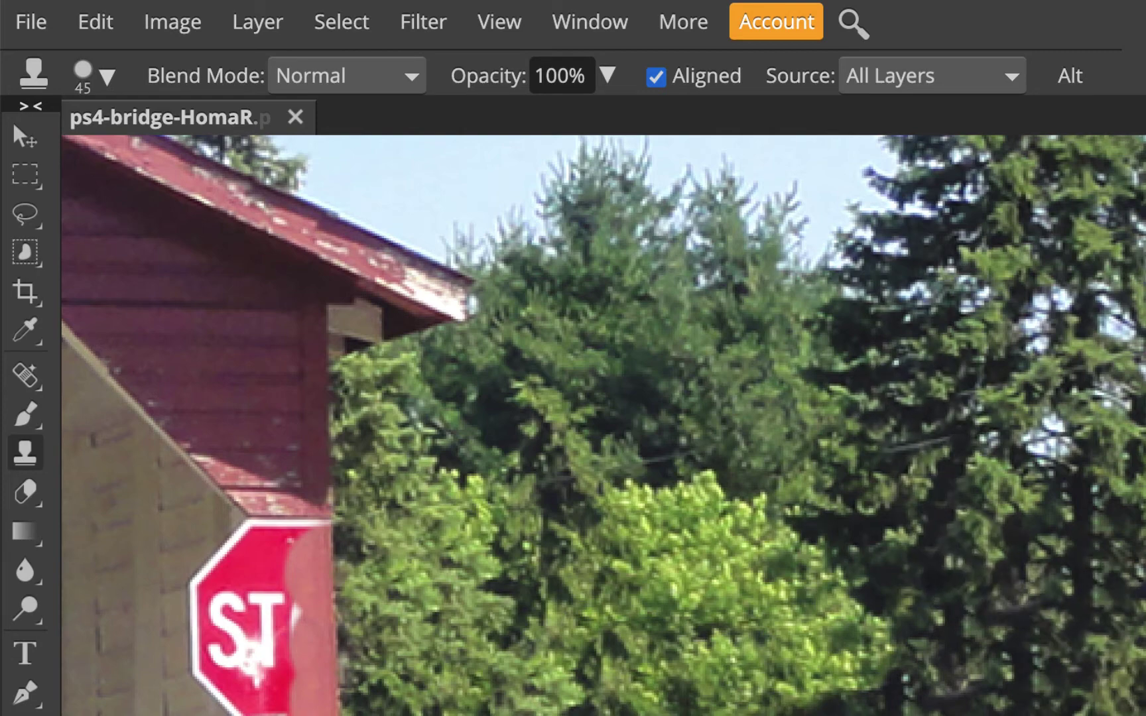
left_click(948, 552, "alt")
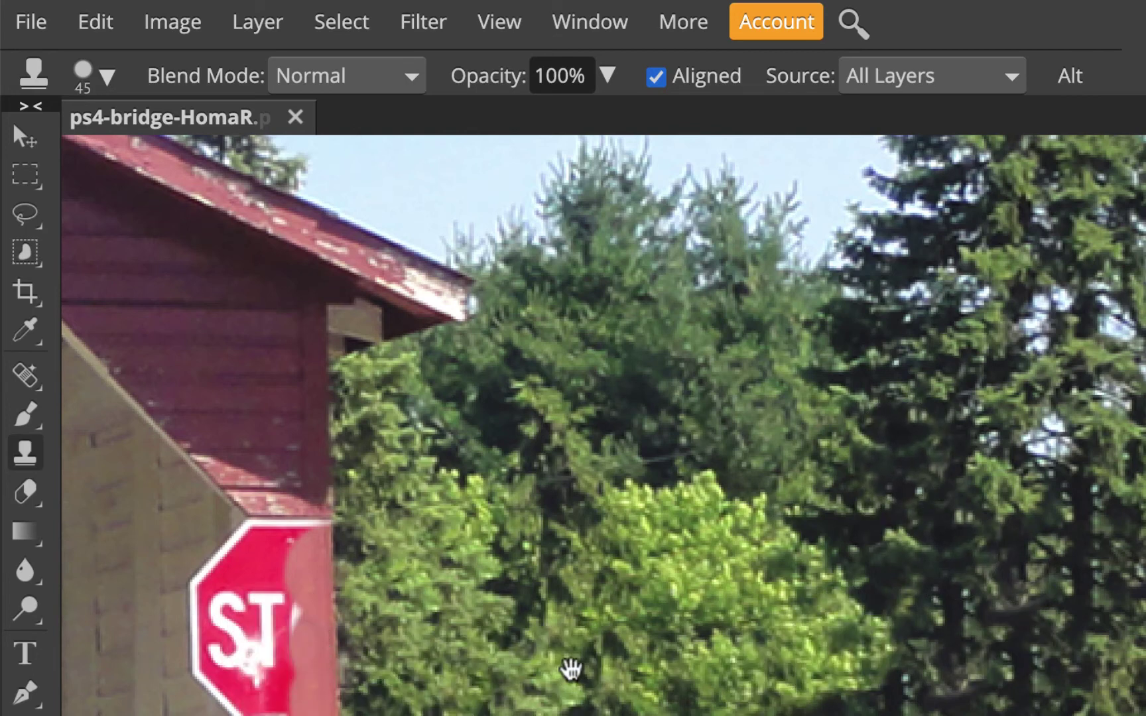
Clone the wall planks, pale trim and red post from below over the lower part of the remaining stop sign.
mouse_move(341, 670)
left_mouse_down()
mouse_move(572, 667)
mouse_move(599, 654)
left_mouse_up()
left_click(443, 658)
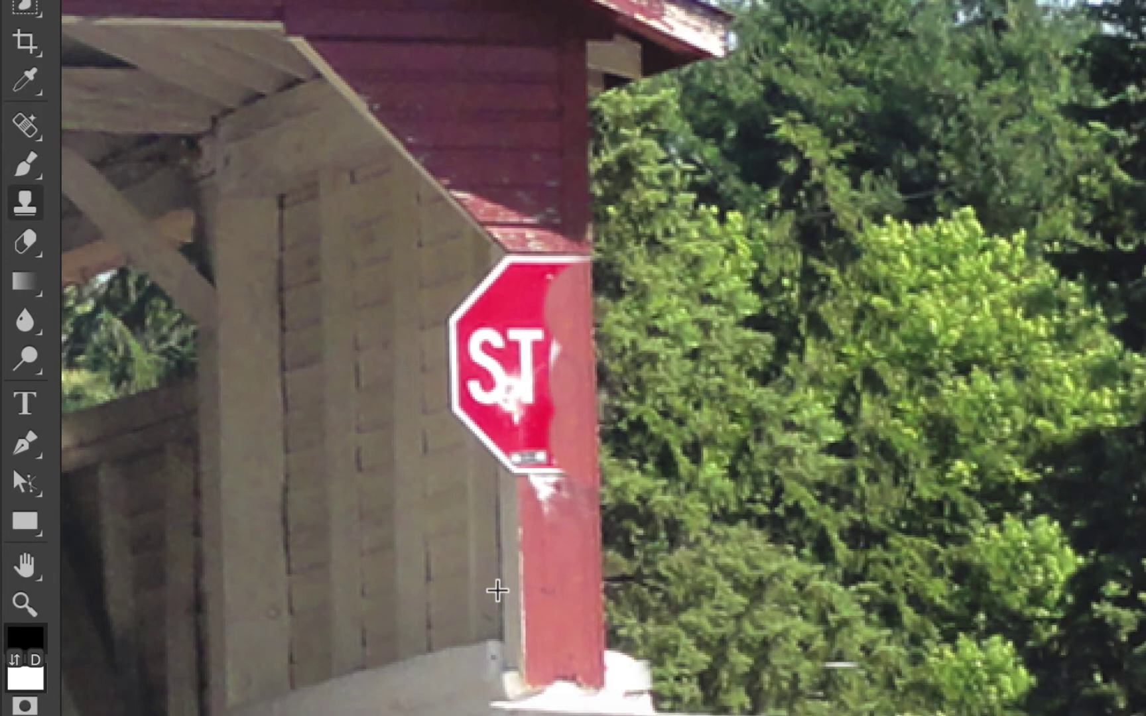
left_click(497, 590, "alt")
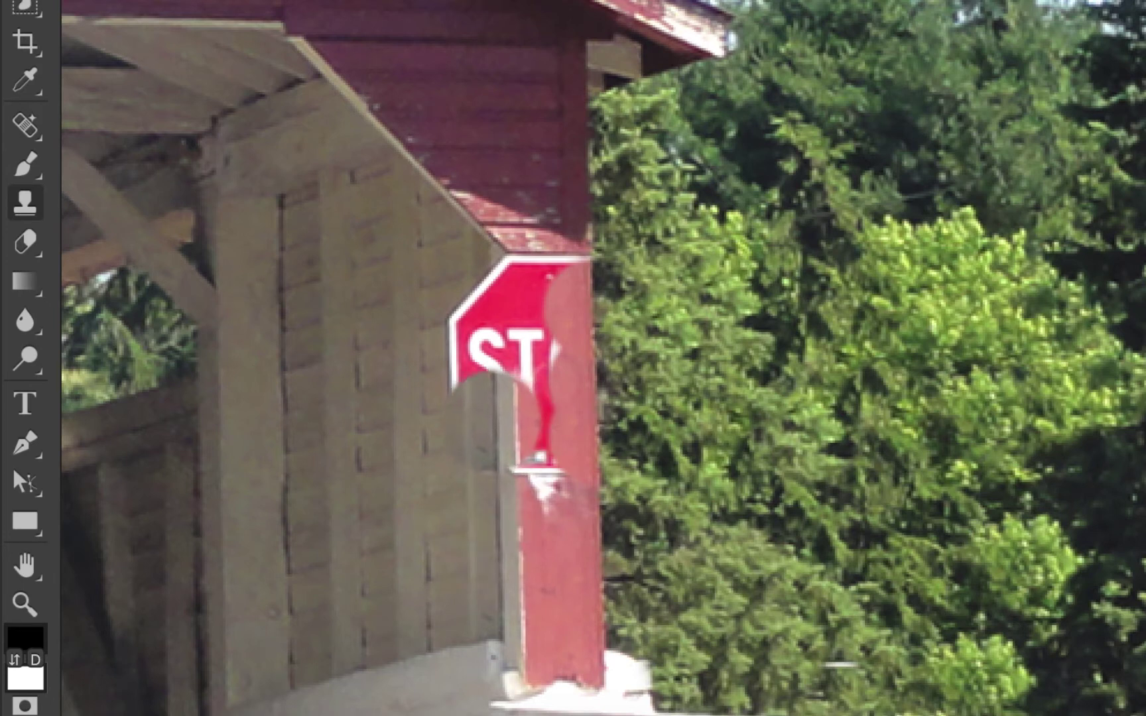
key("ctrl+z")
key("ctrl+z")
key("ctrl+z")
key("ctrl+z")
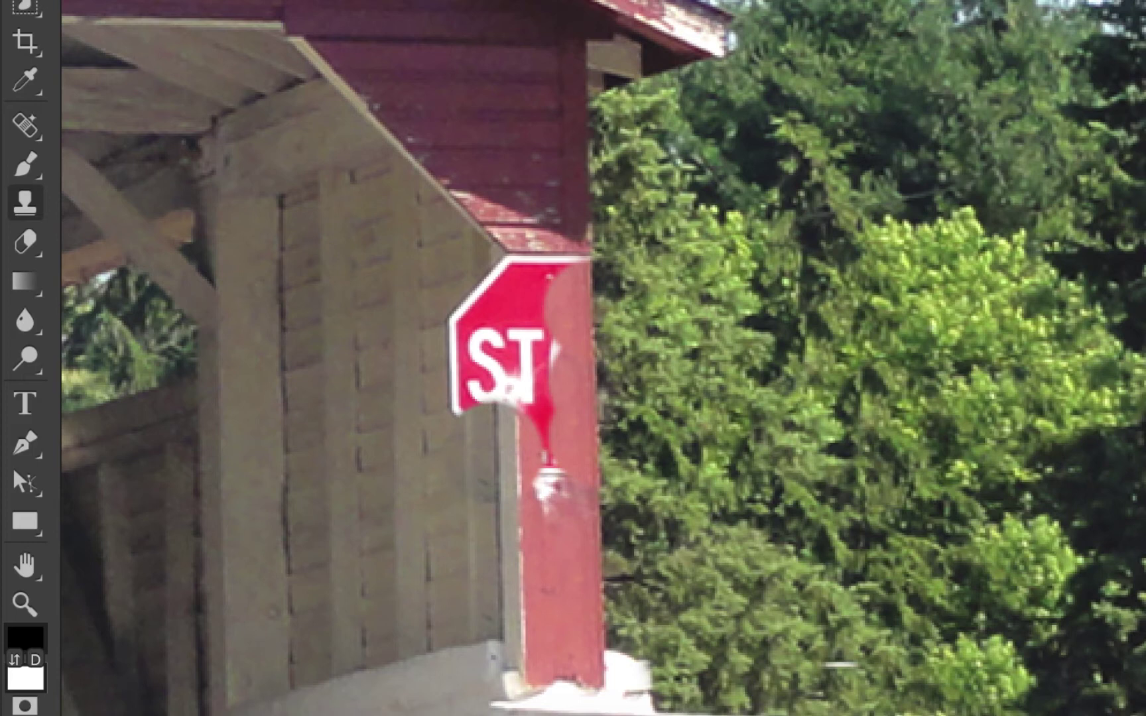
mouse_move(504, 484)
left_mouse_down()
mouse_move(481, 460)
mouse_move(504, 391)
mouse_move(493, 338)
mouse_move(523, 352)
left_mouse_up()
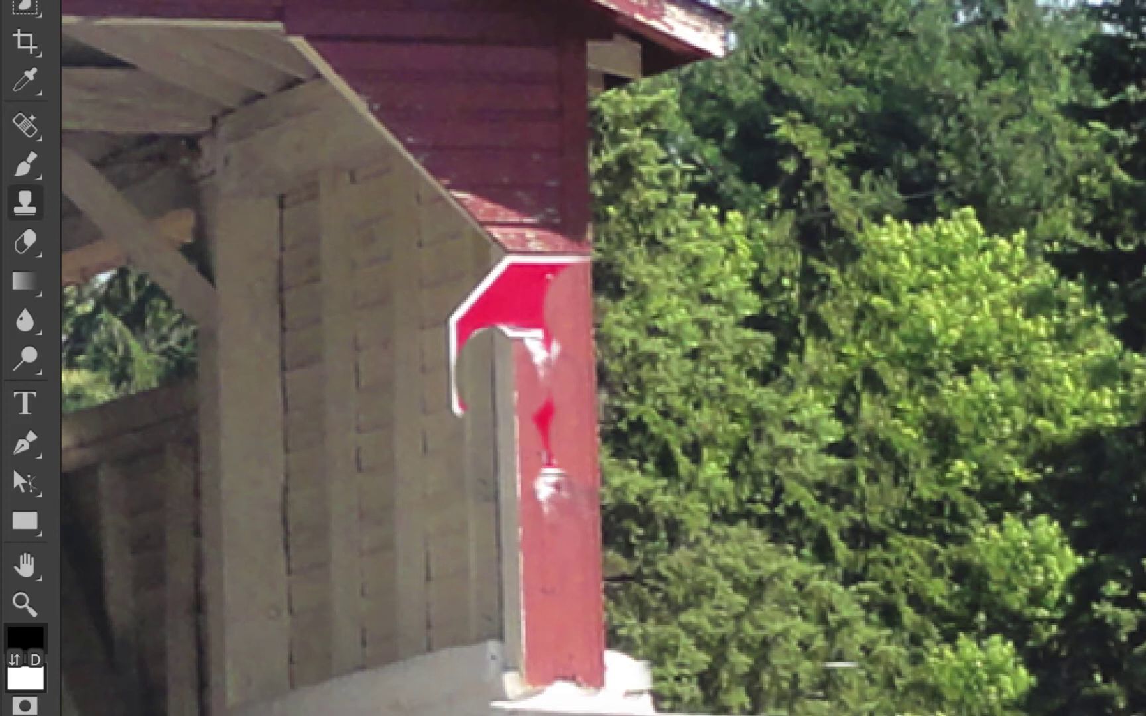
left_click(510, 376)
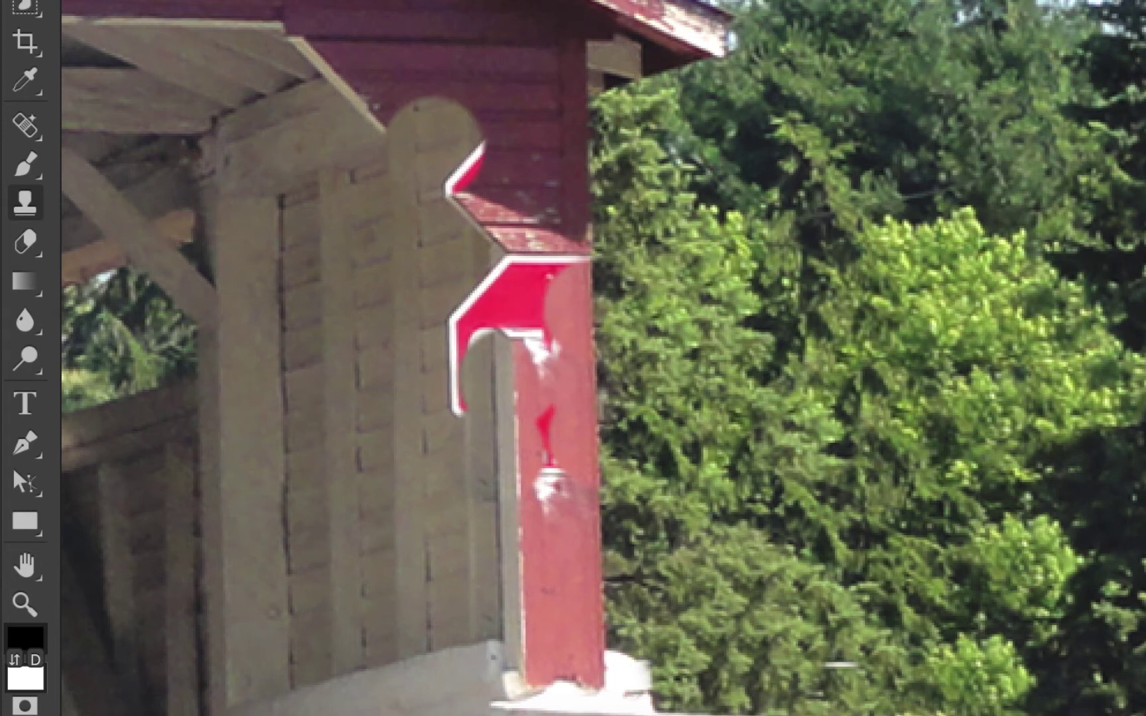
left_click(448, 212, "alt")
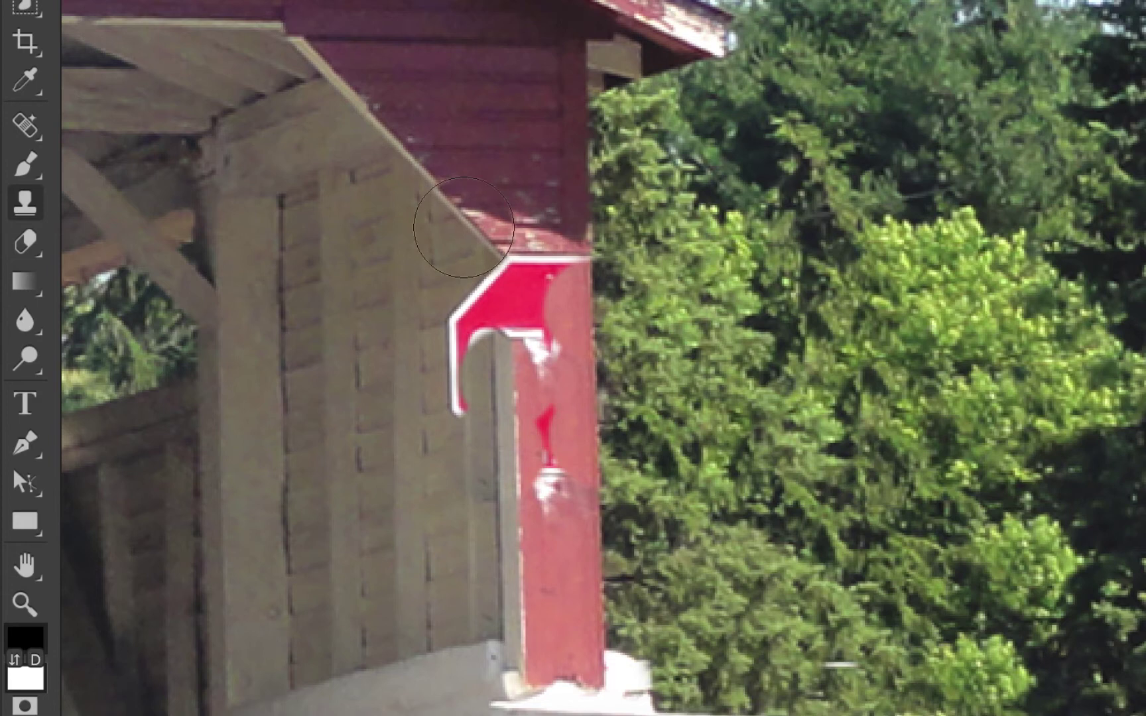
left_click_drag(607, 345, 605, 443)
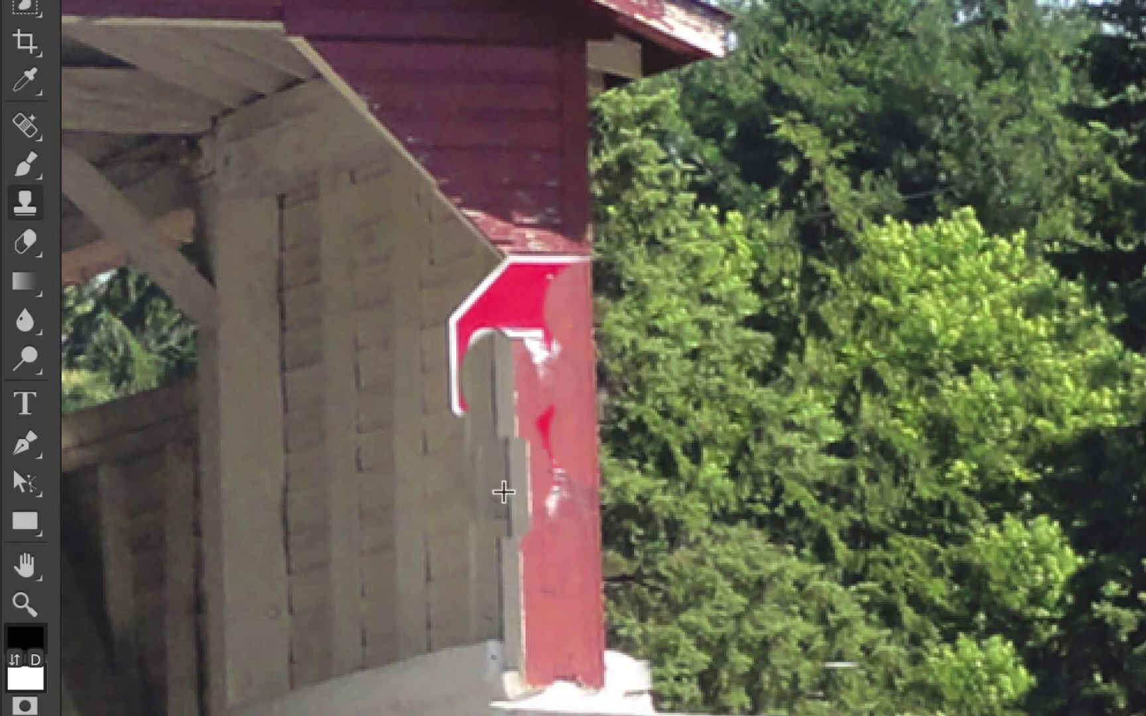
left_click(508, 589, "alt")
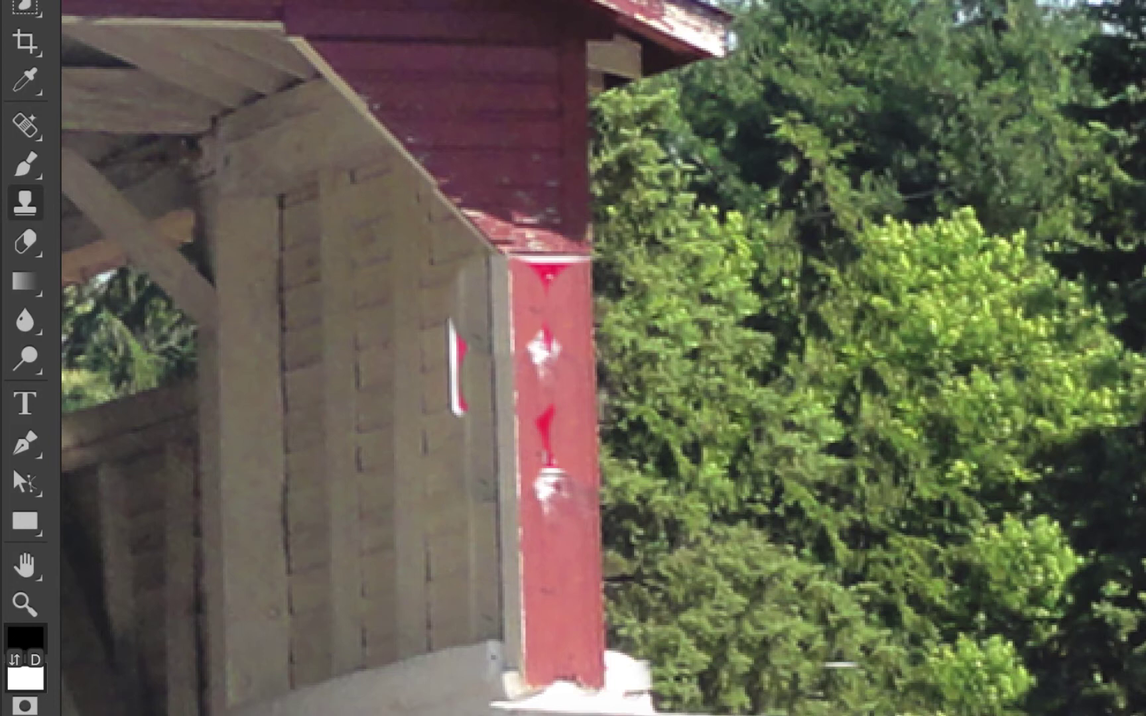
key("ctrl+z")
key("ctrl+z")
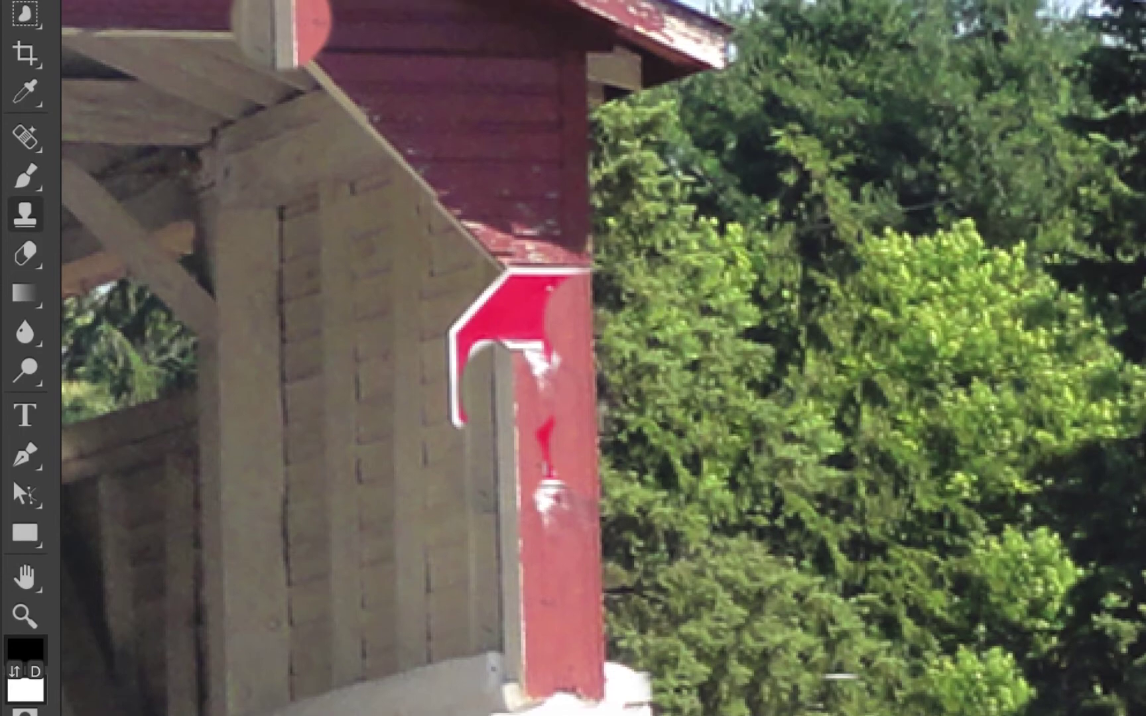
Lower the brush hardness and clone the post's pale trim and adjoining planks over the upper part of the stop sign.
left_click(93, 36)
left_click_drag(353, 196, 303, 199)
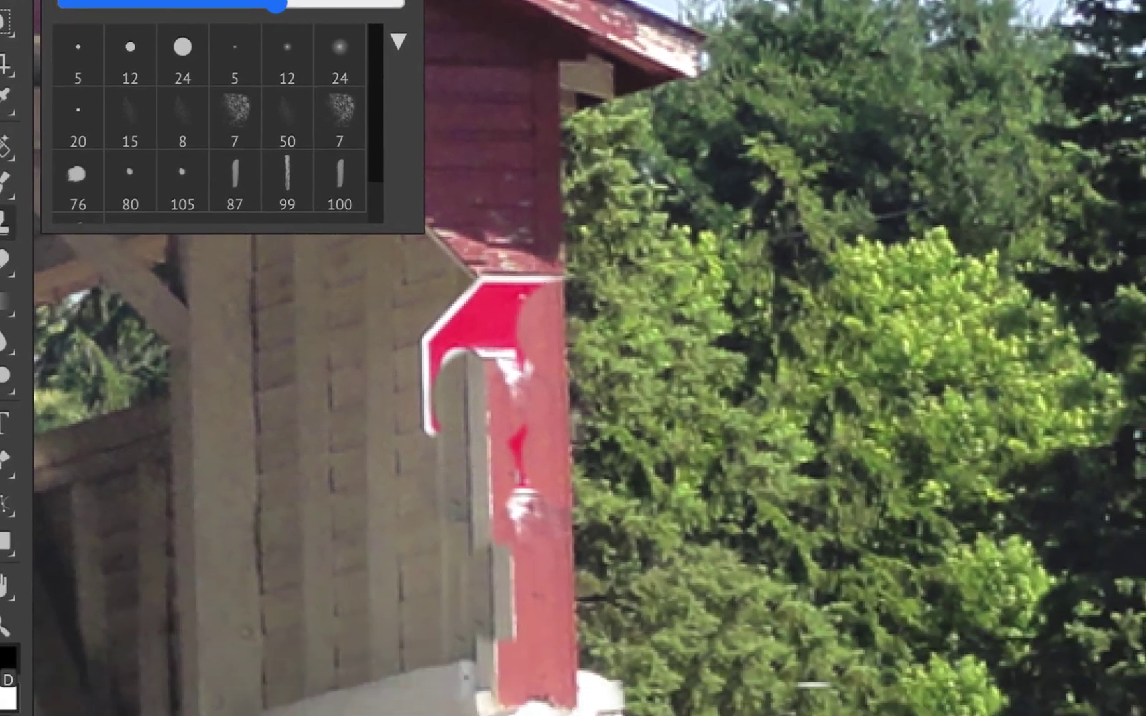
left_click(473, 541, "alt")
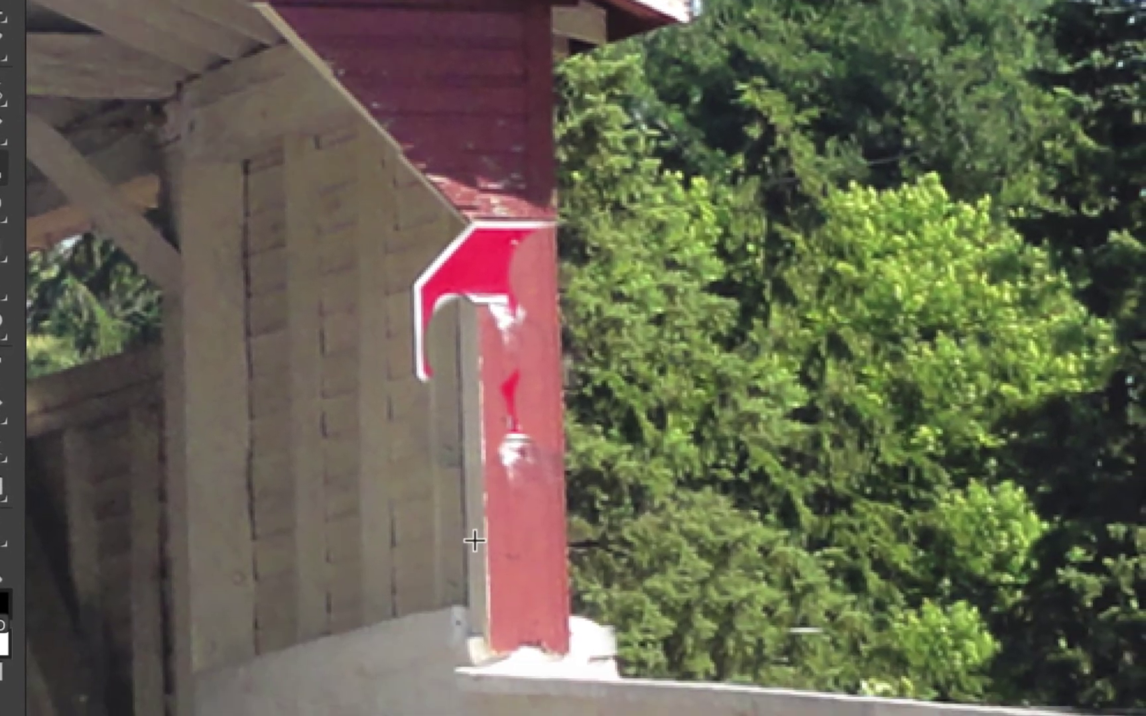
left_click(495, 538)
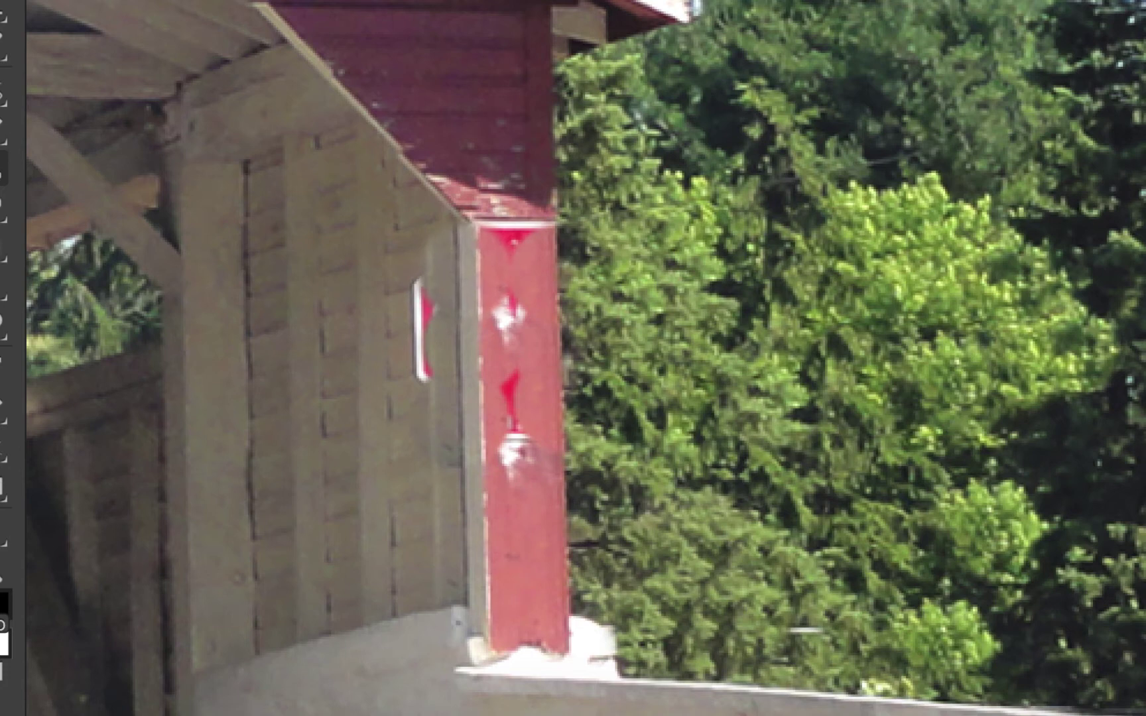
Clone wall planks over the stop sign's leftover white and red sliver, keeping the plank lines aligned.
left_click(415, 514, "alt")
mouse_move(423, 279)
left_mouse_down()
mouse_move(424, 368)
mouse_move(405, 285)
left_mouse_up()
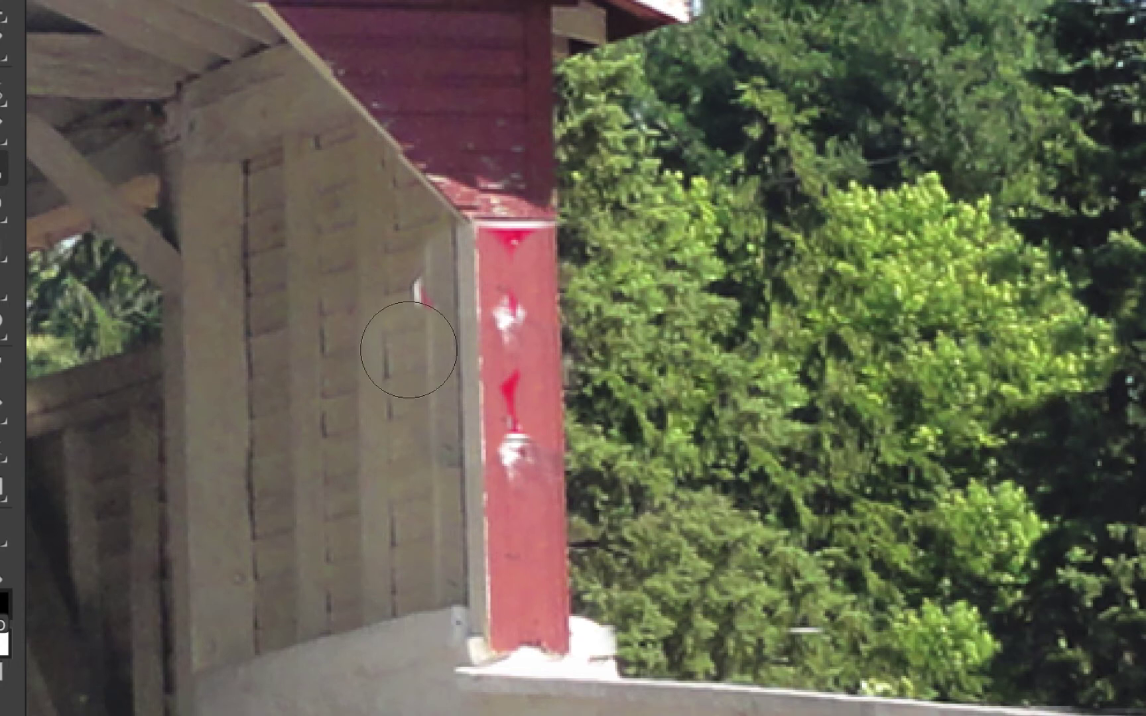
left_click_drag(408, 350, 413, 256)
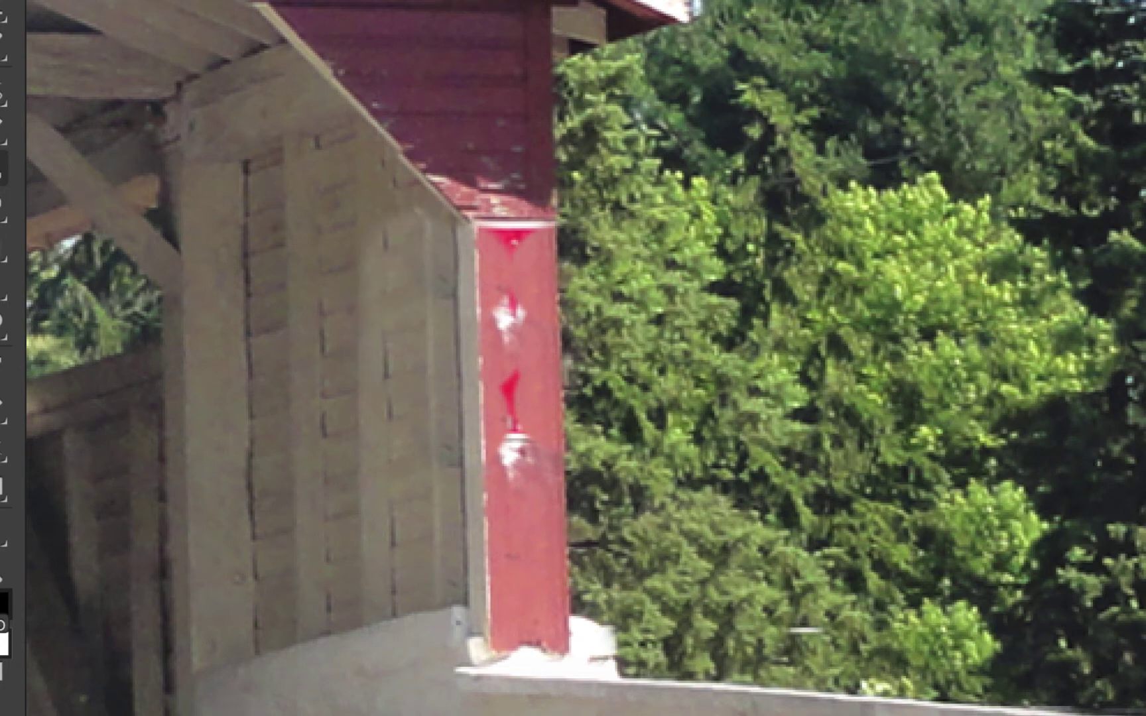
left_click_drag(414, 208, 412, 228)
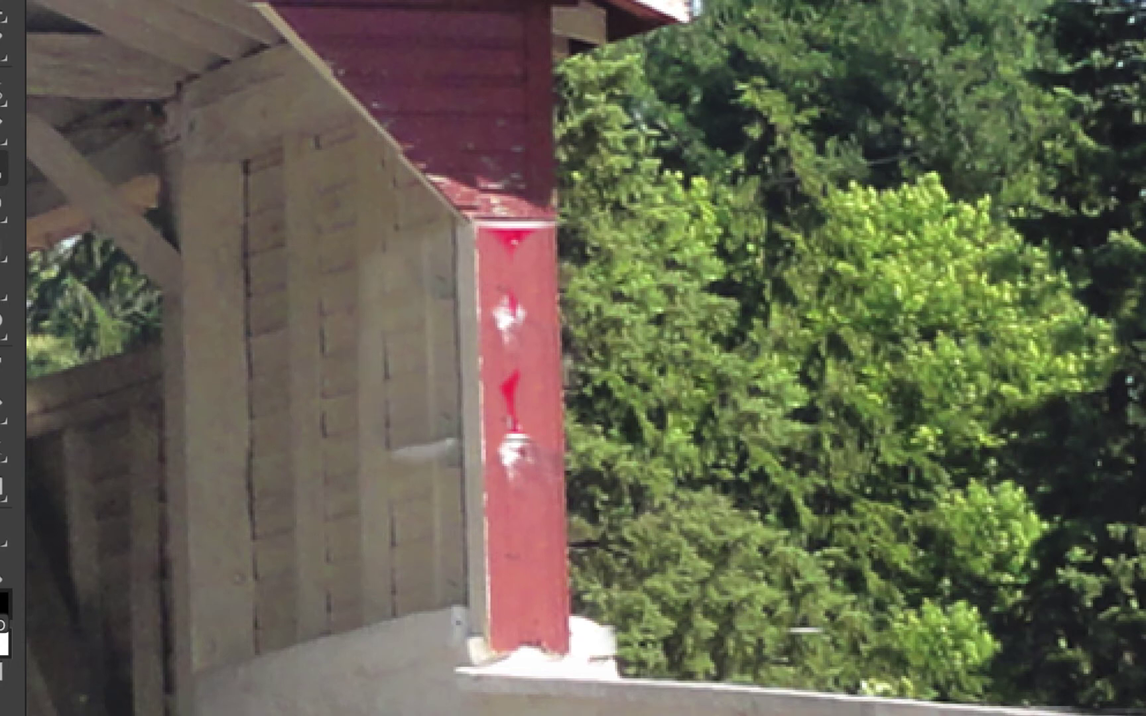
left_click_drag(423, 451, 417, 453)
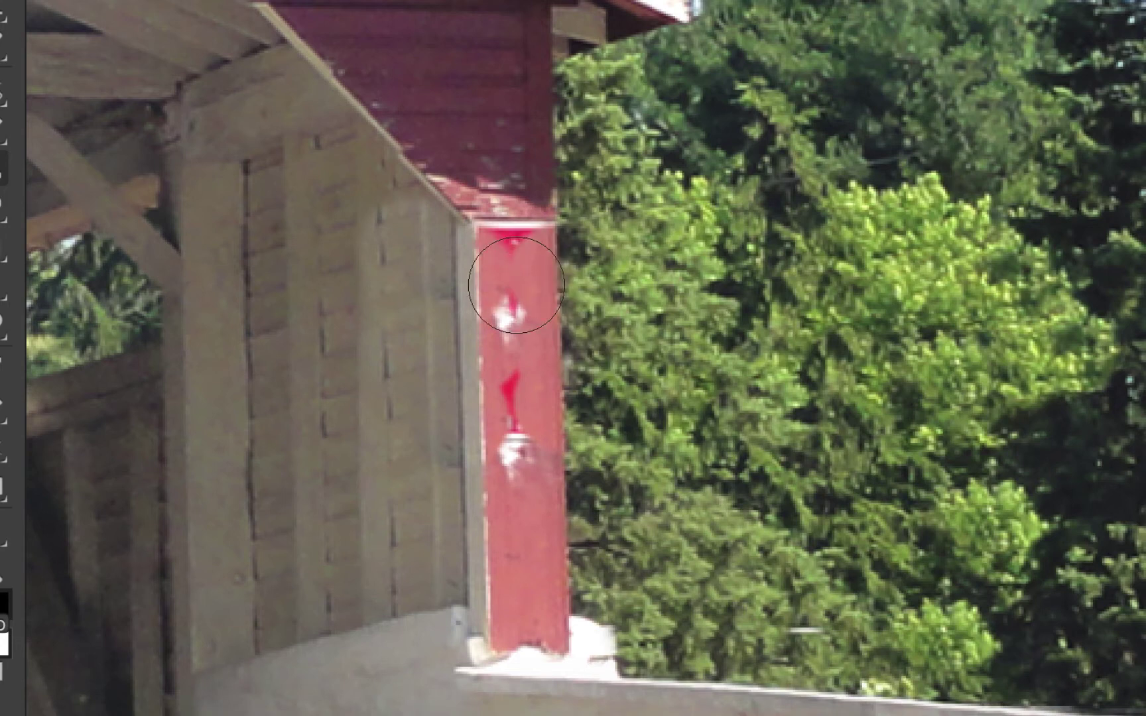
Shrink the Clone Stamp brush and clone clean post paint over the bright red sign remnants on the post.
key("bracketleft")
key("bracketleft")
key("bracketleft")
key("bracketleft")
key("bracketleft")
key("bracketleft")
left_click_drag(508, 260, 509, 282)
left_click(537, 267, "alt")
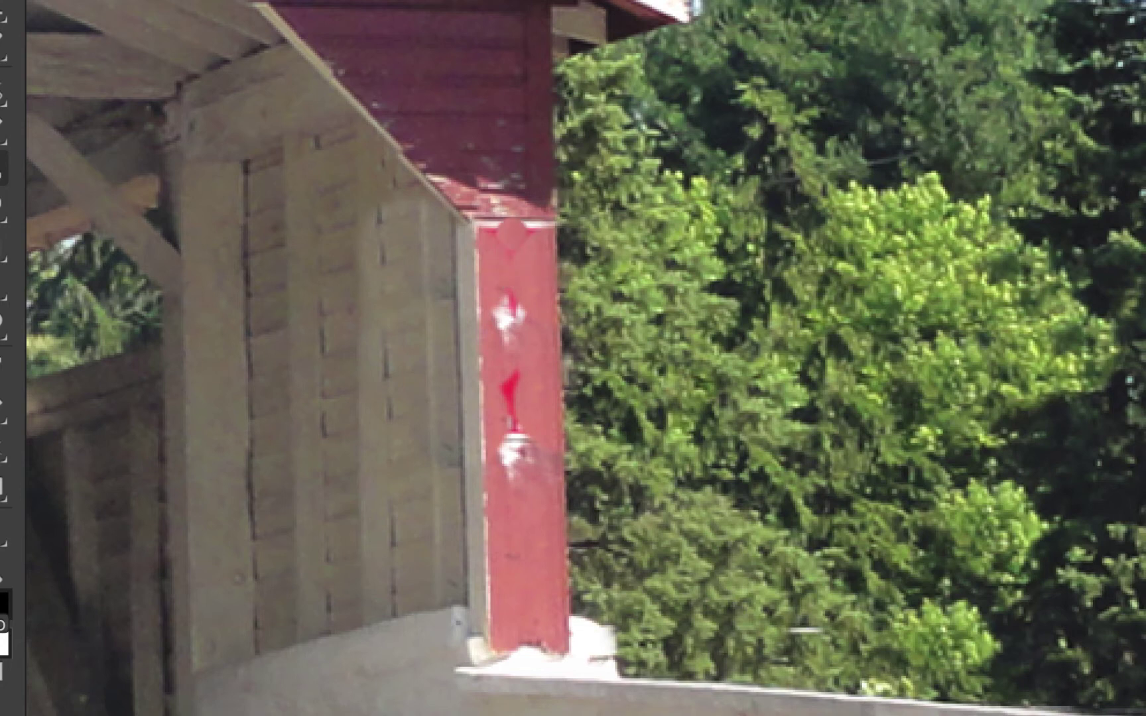
left_click_drag(508, 371, 511, 414)
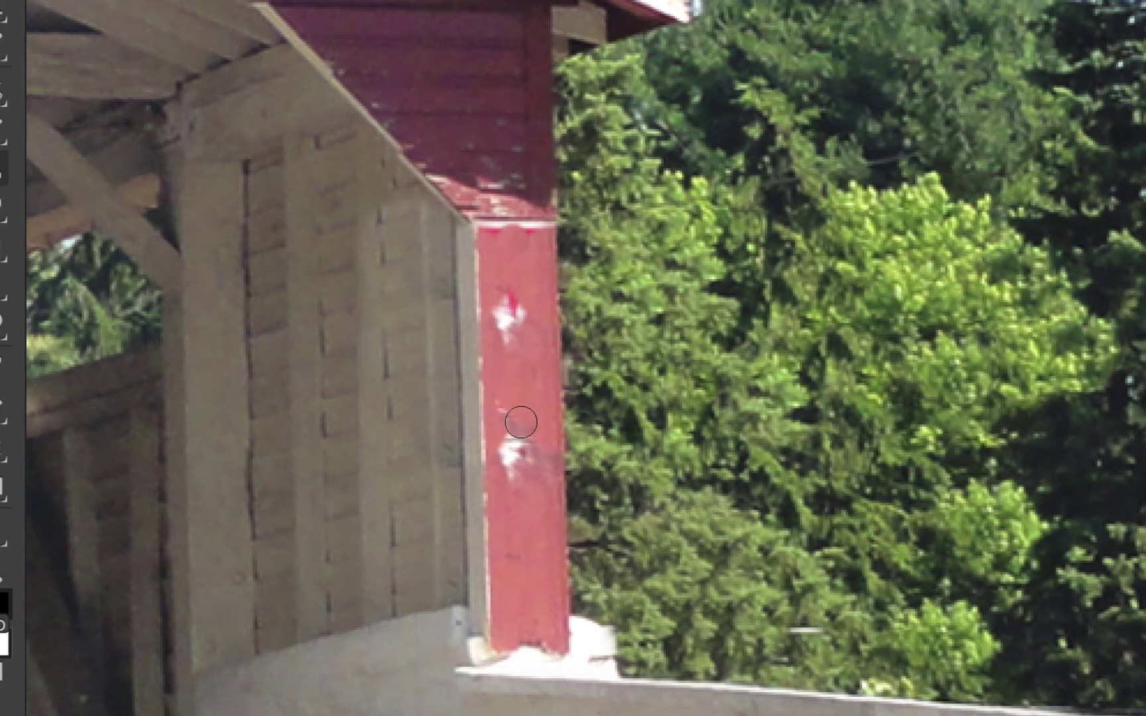
Clone clean red paint over the white patches on the upper post, undoing the stroke that adds another patch.
left_click(508, 313)
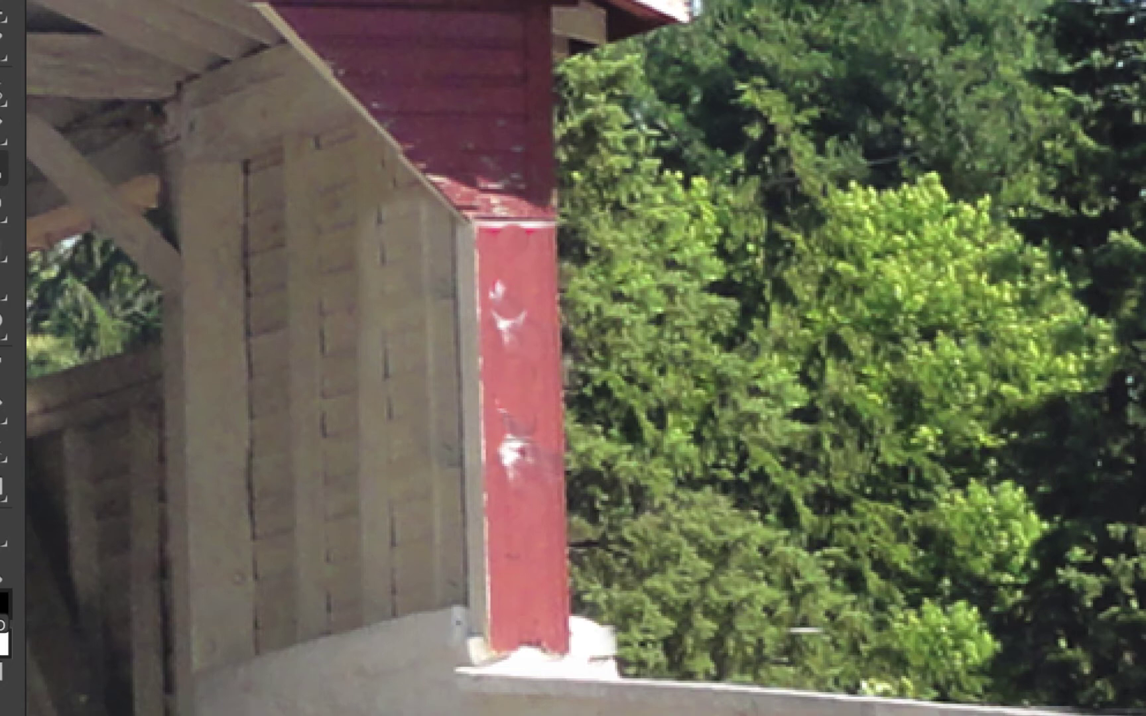
left_click(498, 290)
left_click(518, 269)
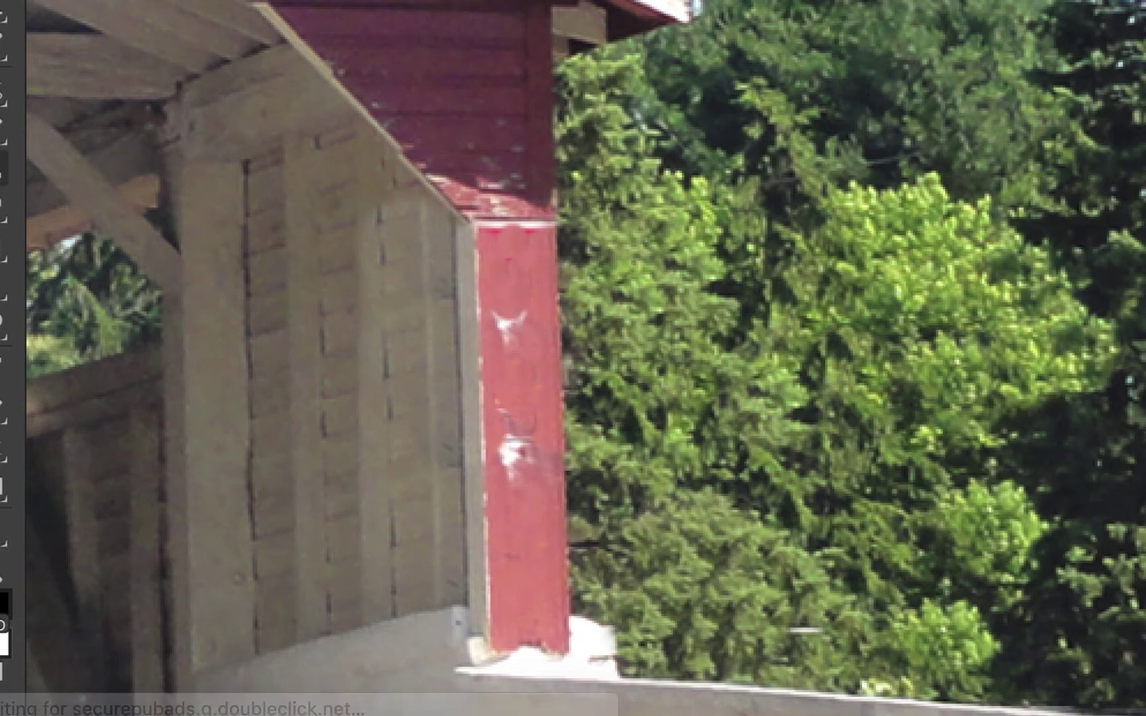
left_click(509, 317)
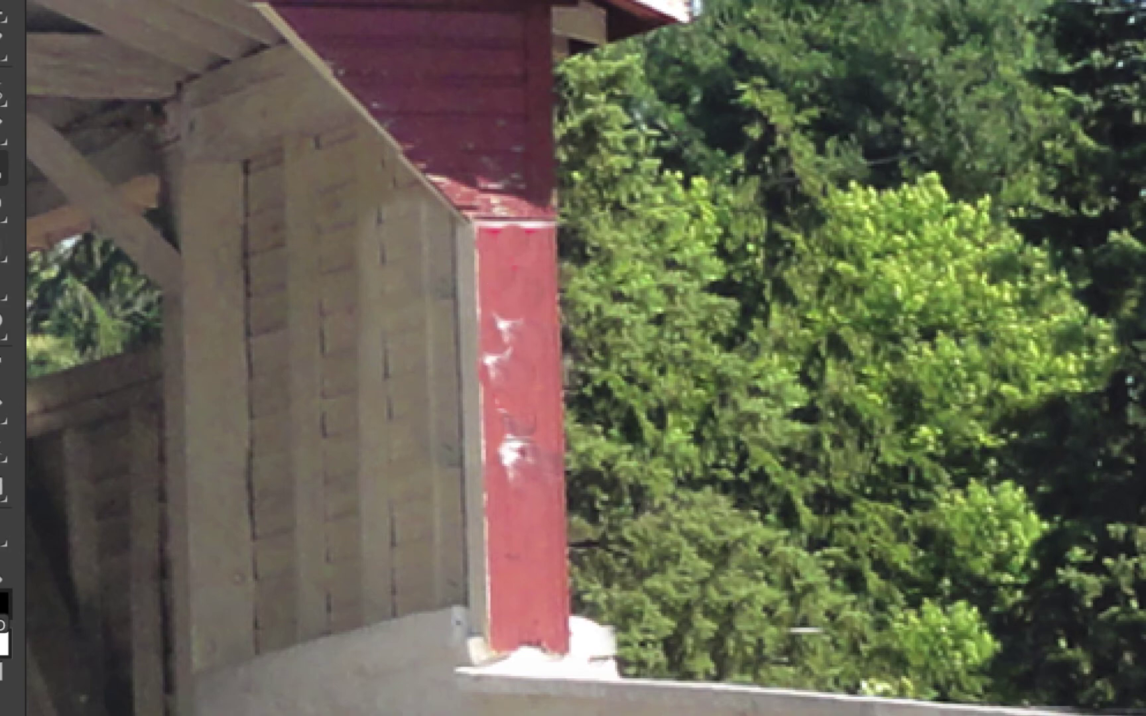
left_click(554, 630)
key("ctrl+z")
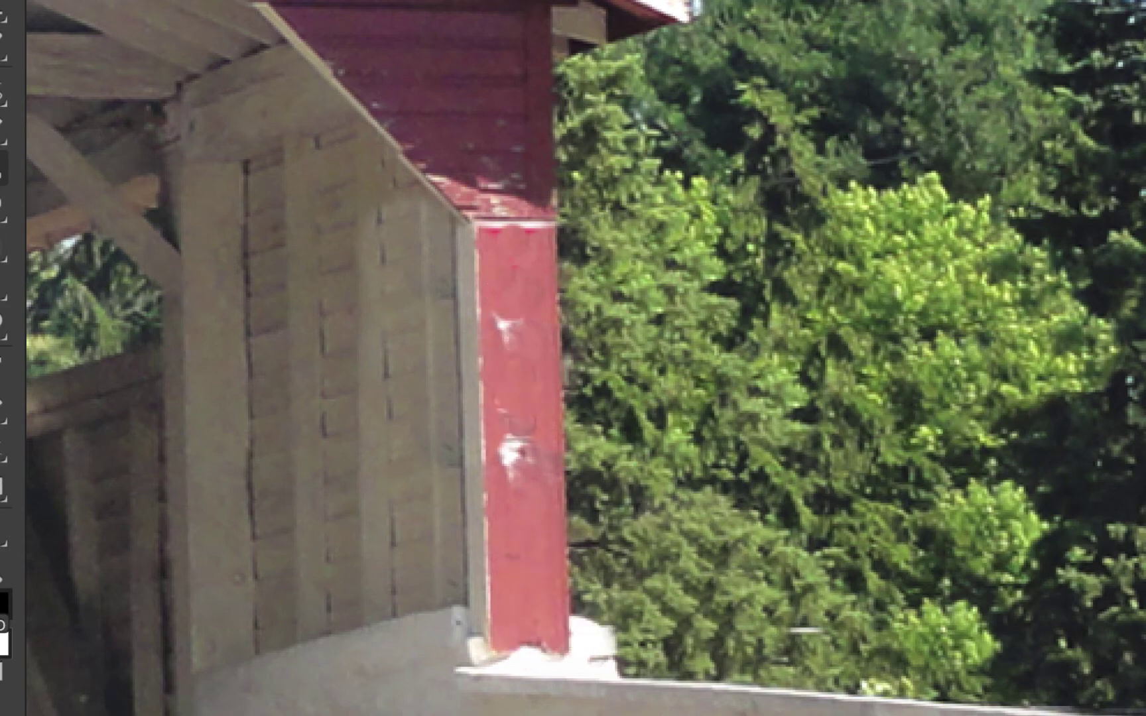
Examine the retouched bridge as a whole and the wooden pole standing in front of its side wall.
key("ctrl+minus")
key("ctrl+minus")
key("ctrl+minus")
key("ctrl+minus")
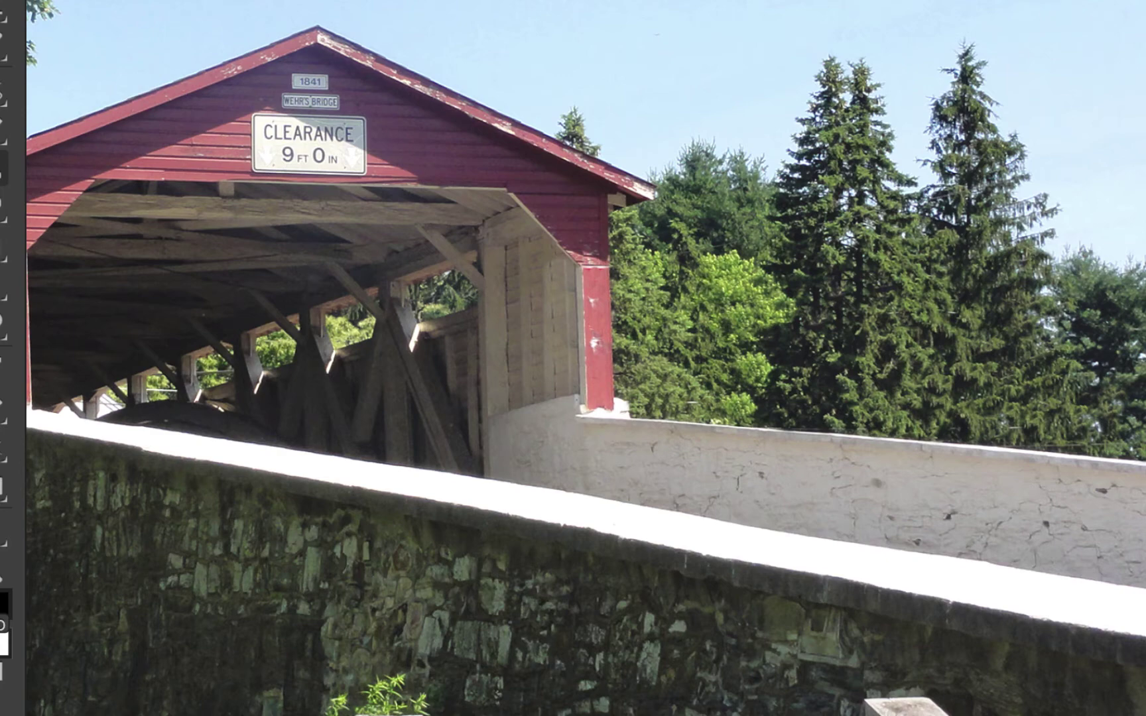
left_click_drag(312, 285, 890, 332)
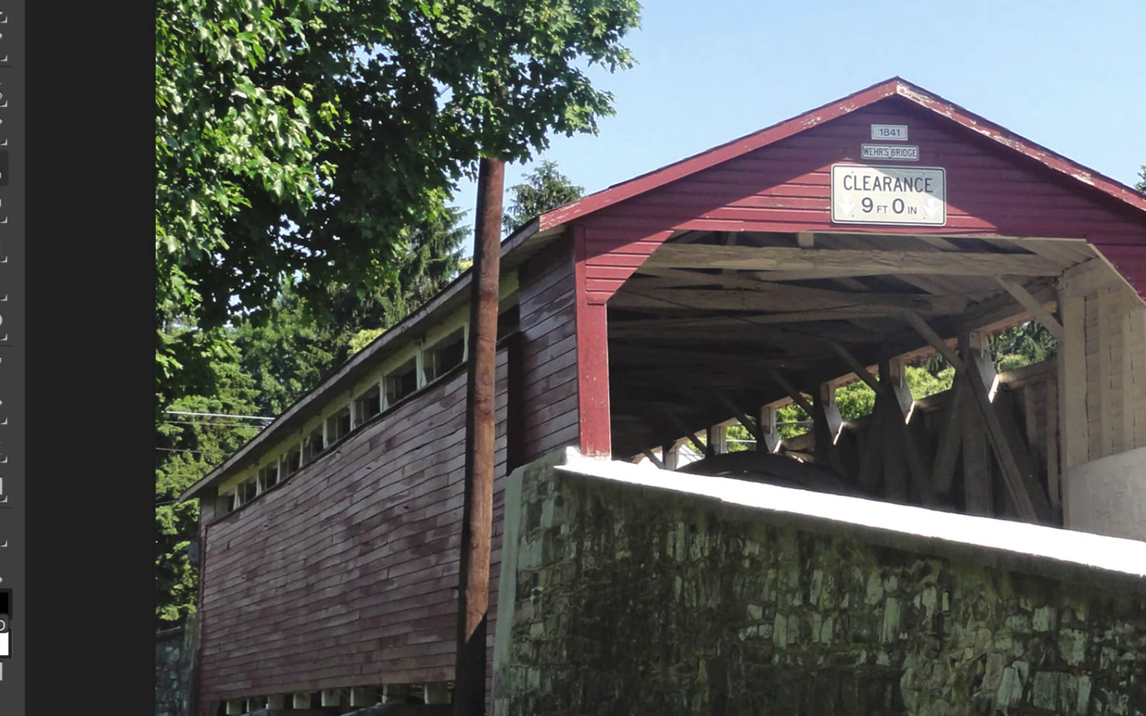
key("ctrl+plus")
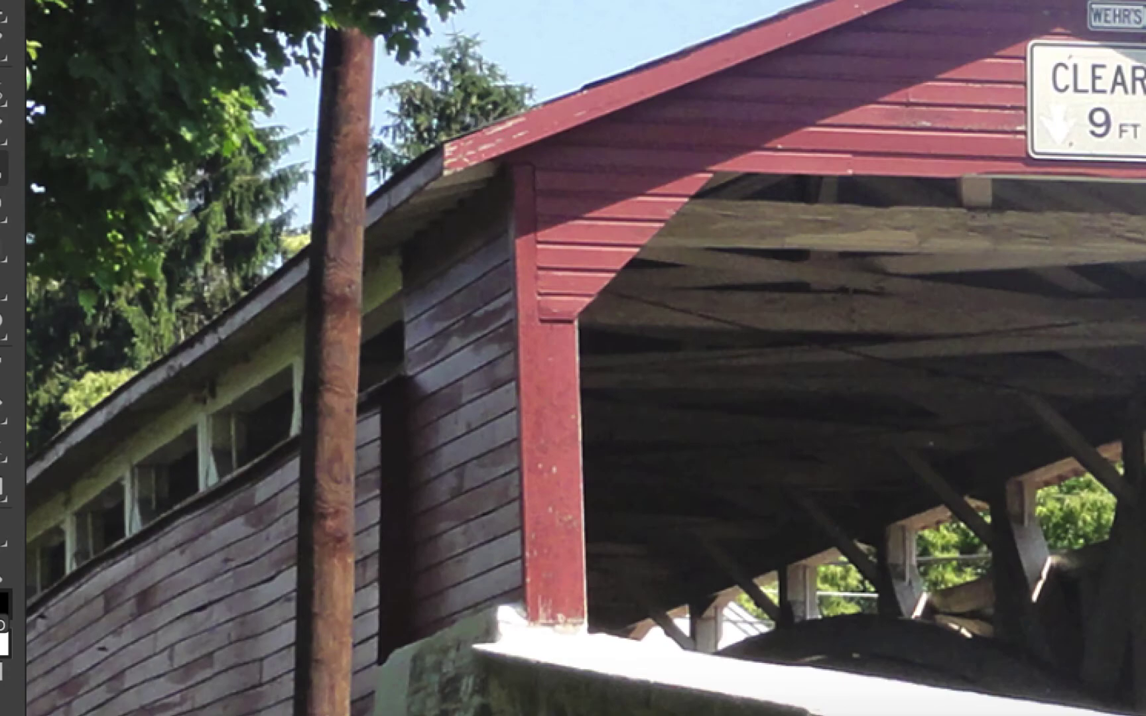
left_click_drag(293, 0, 401, 52)
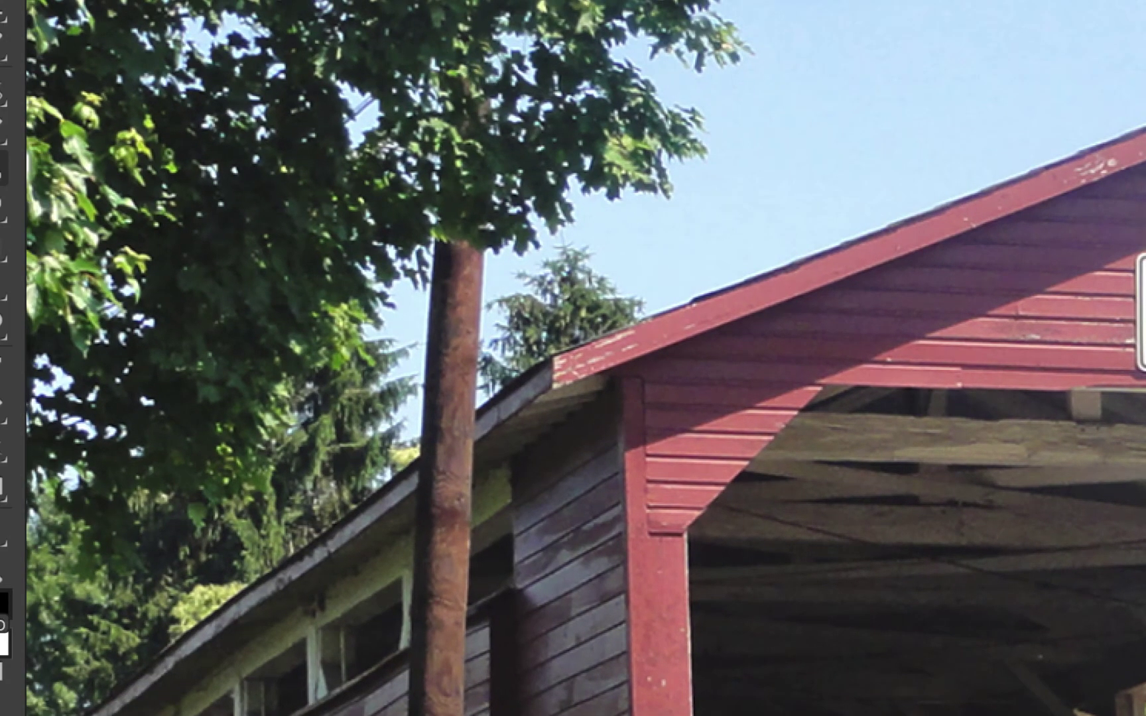
Save the retouched bridge document.
left_click(31, 14)
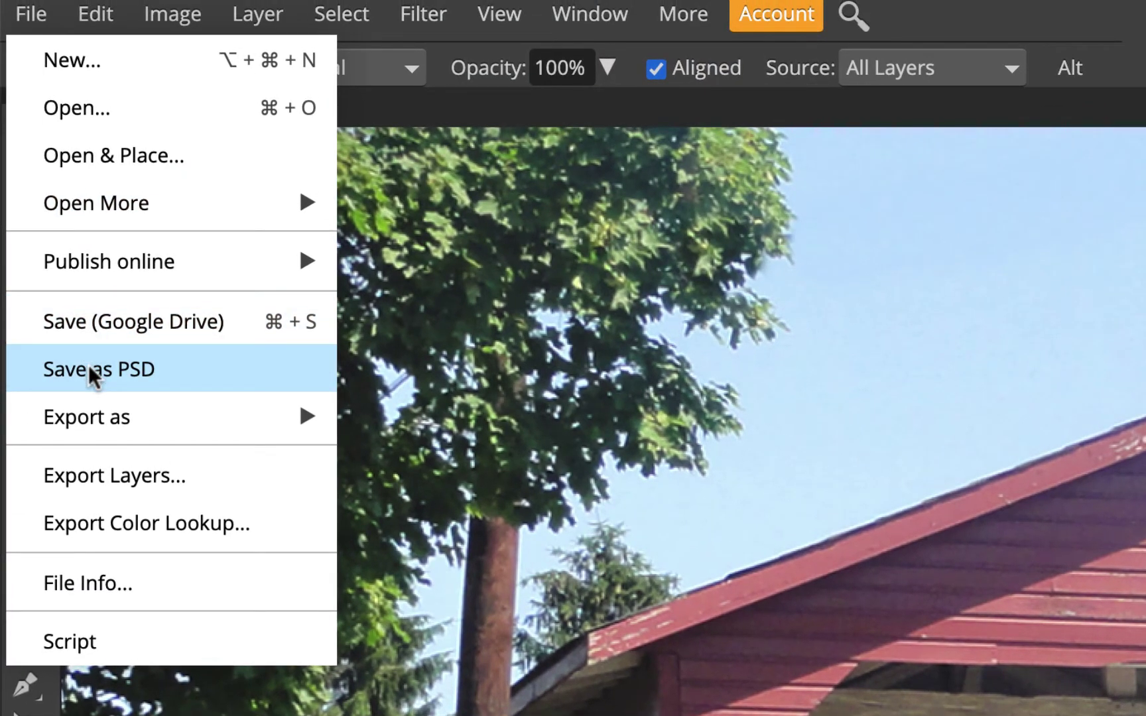
left_click(165, 321)
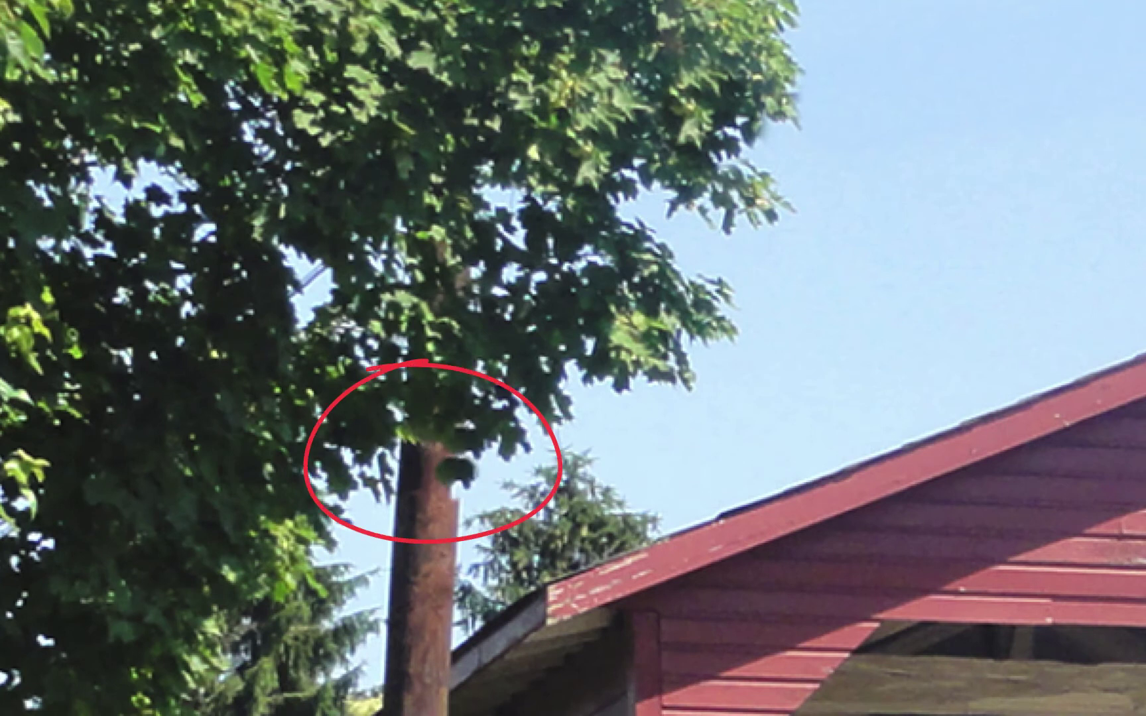
left_click(458, 476)
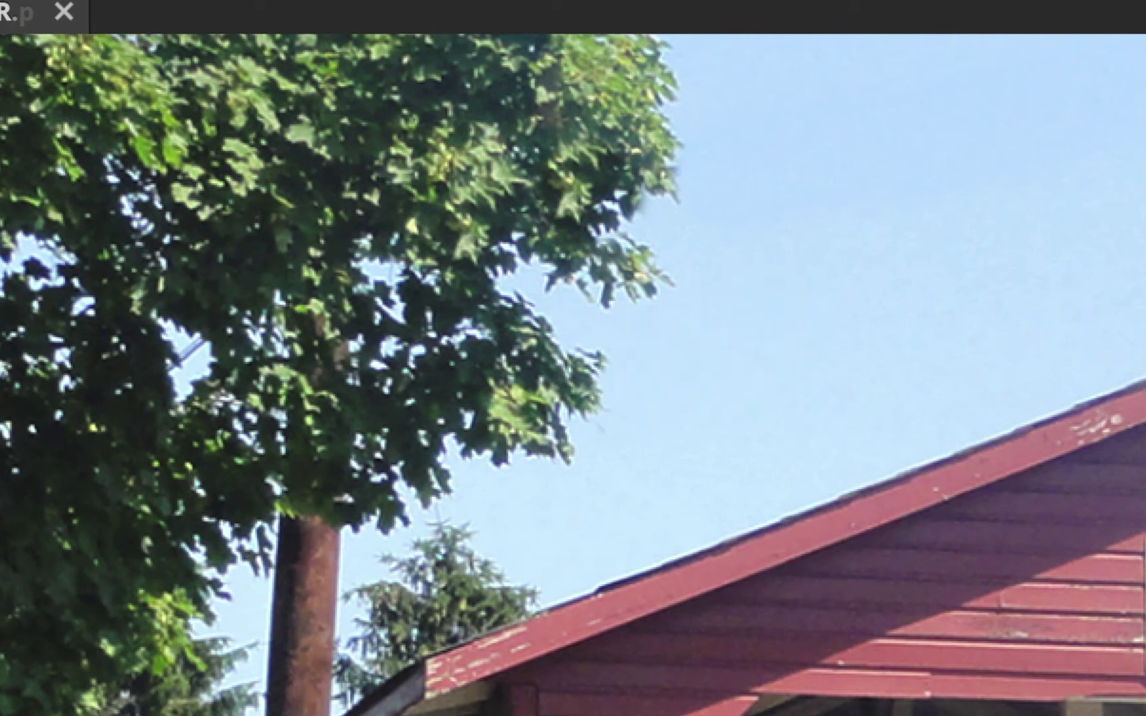
left_click(455, 505)
key("ctrl+z")
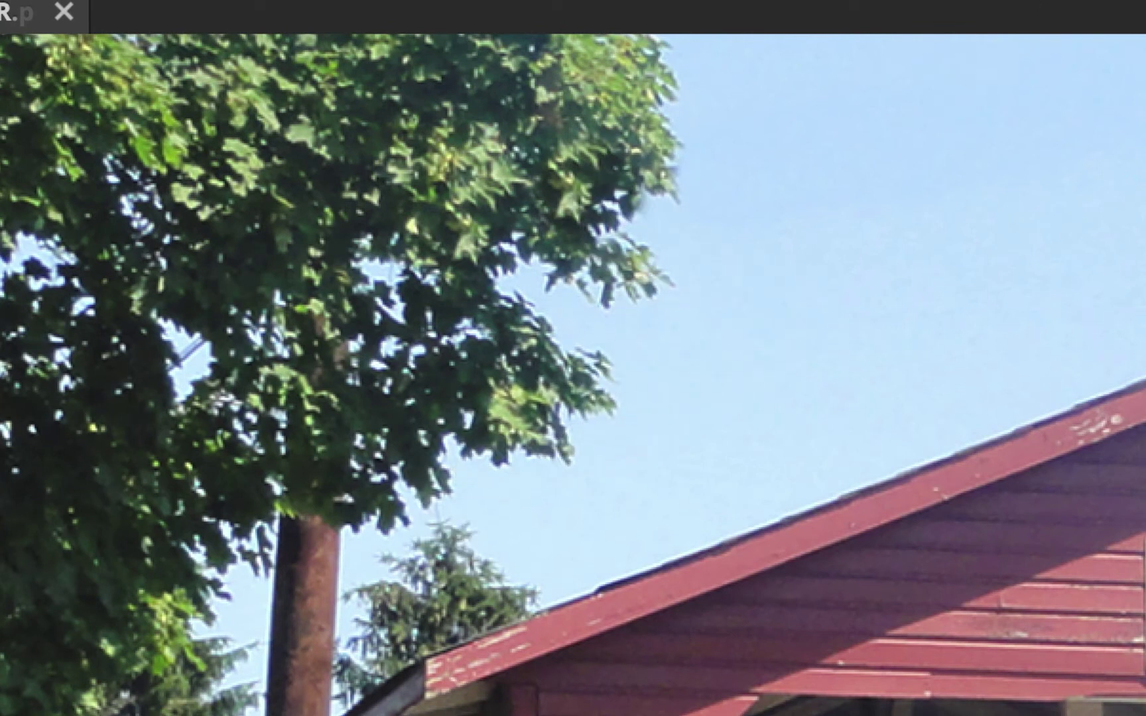
Clone a leafy branch edge and open sky over the wooden pole's top where it meets the tree, undoing the stray stroke.
left_click(502, 443, "alt")
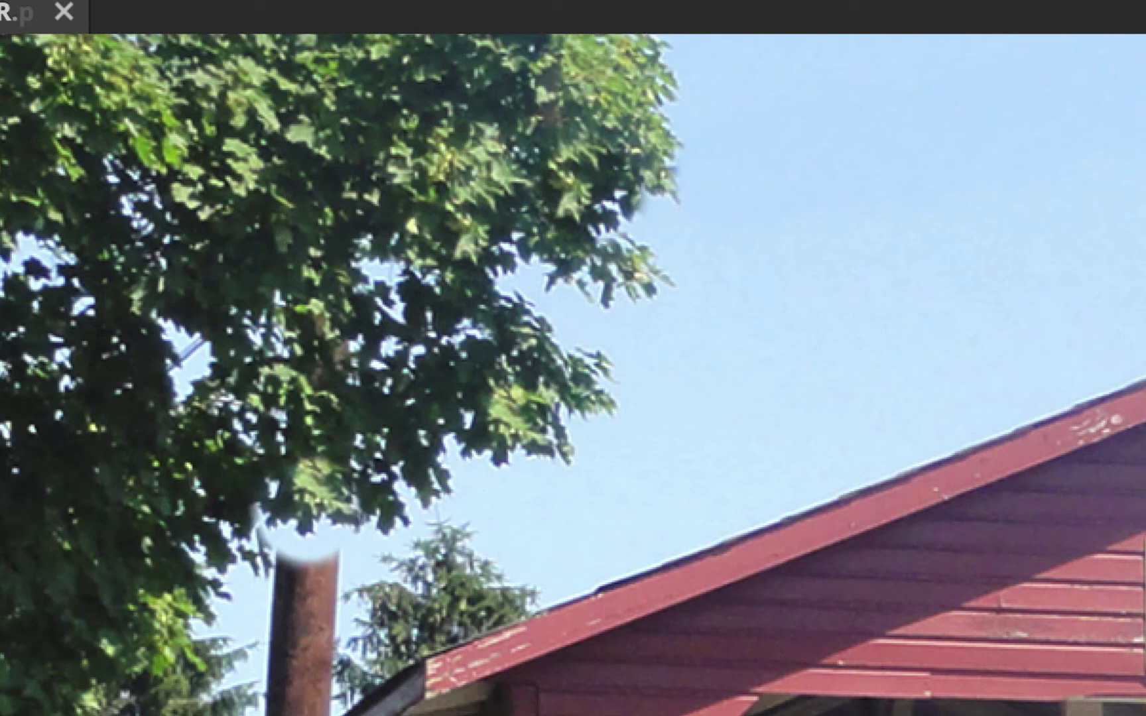
left_click(308, 511)
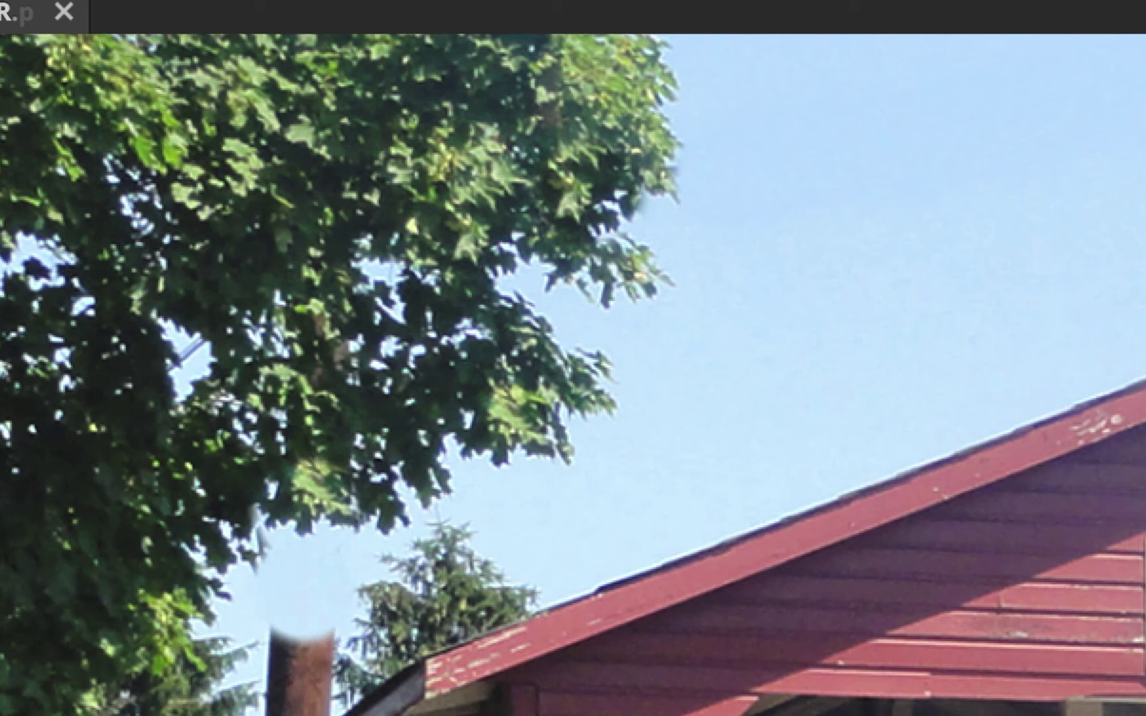
key("ctrl+z")
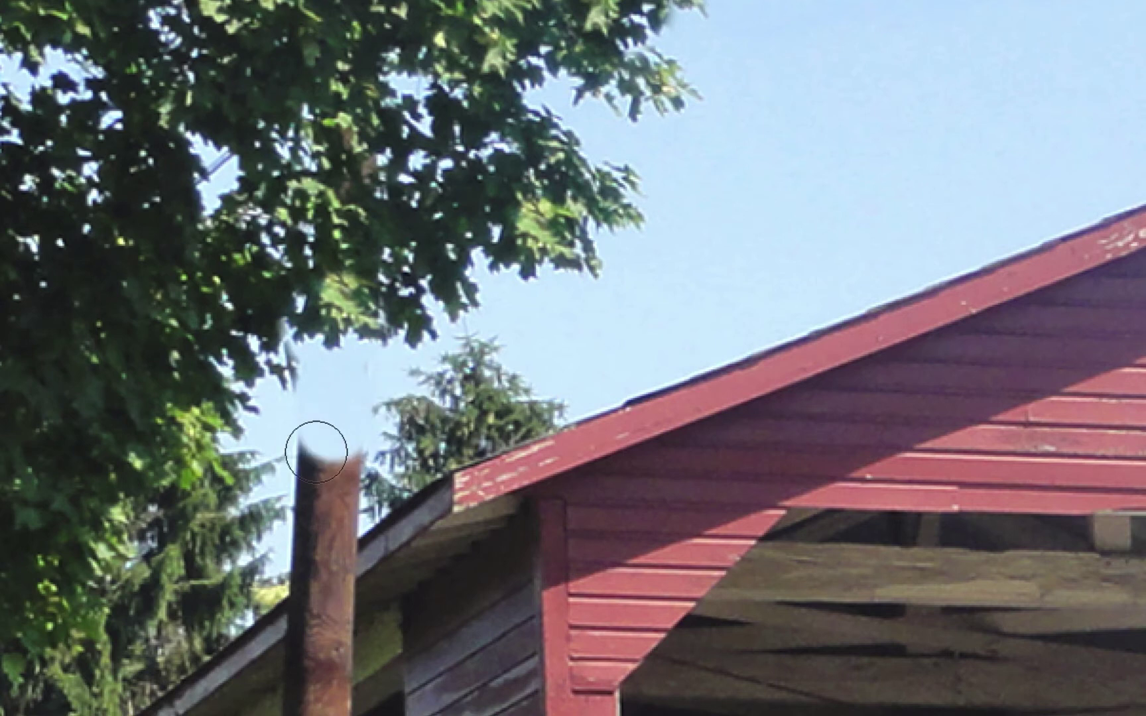
Clone clear sky over the pole down to the roofline, undoing the last misplaced stroke.
mouse_move(316, 452)
left_mouse_down()
mouse_move(344, 468)
mouse_move(311, 519)
mouse_move(336, 528)
mouse_move(301, 562)
left_mouse_up()
left_click(319, 494)
left_click(342, 499)
key("ctrl+z")
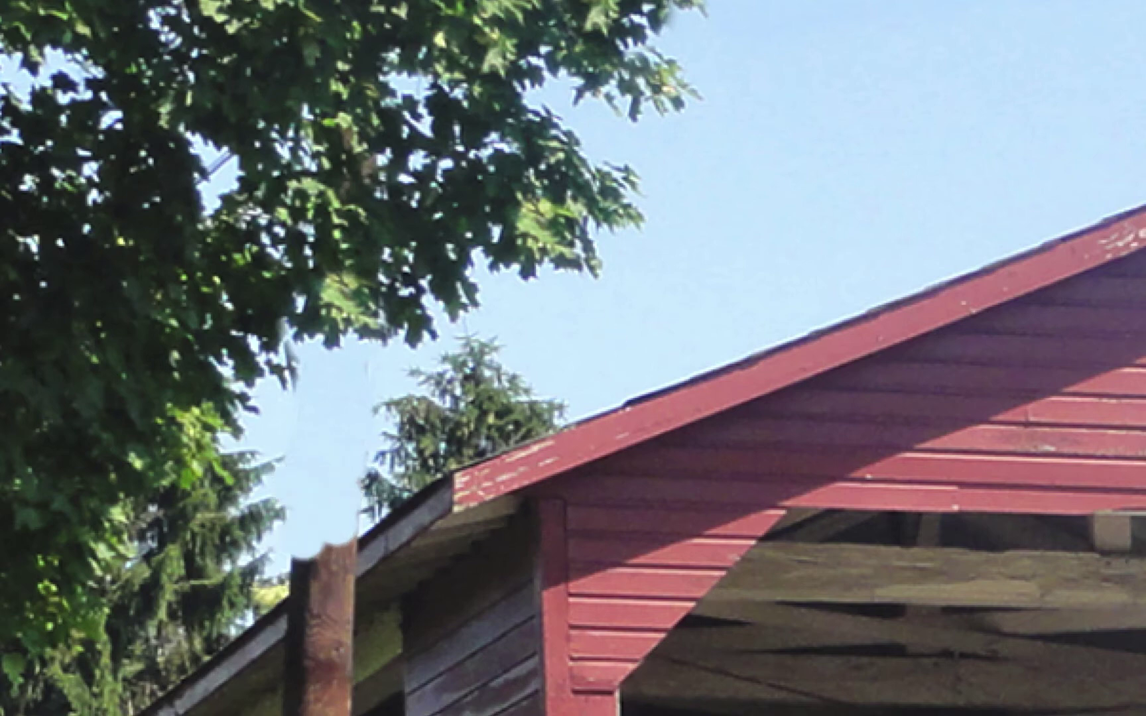
Clone the sloping roof edge across the pole so the dark shingle line and grey trim board run through without a break.
key("ctrl+plus")
key("super+plus")
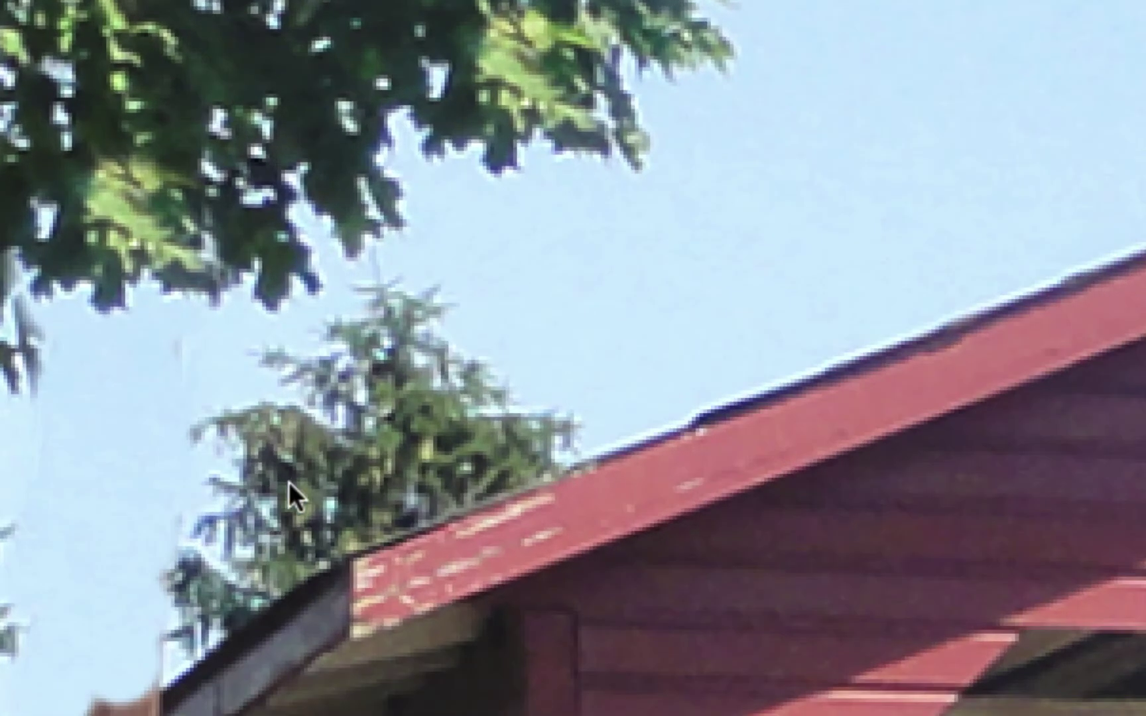
left_click_drag(286, 420, 728, 12)
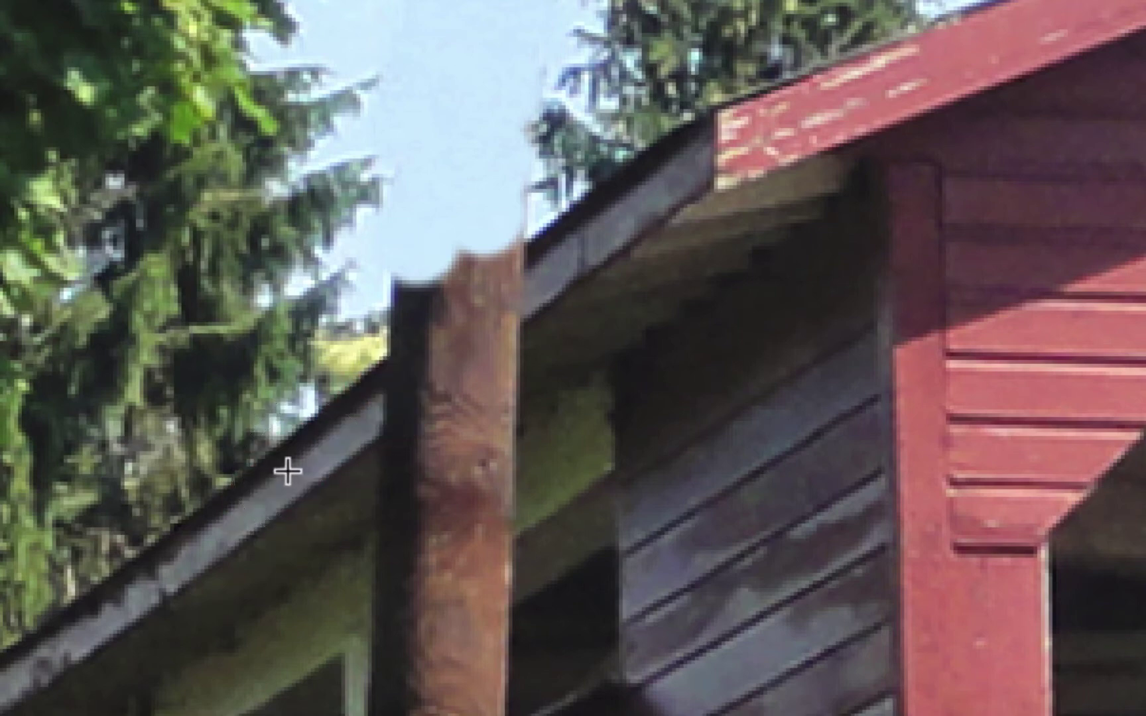
left_click_drag(287, 472, 464, 308)
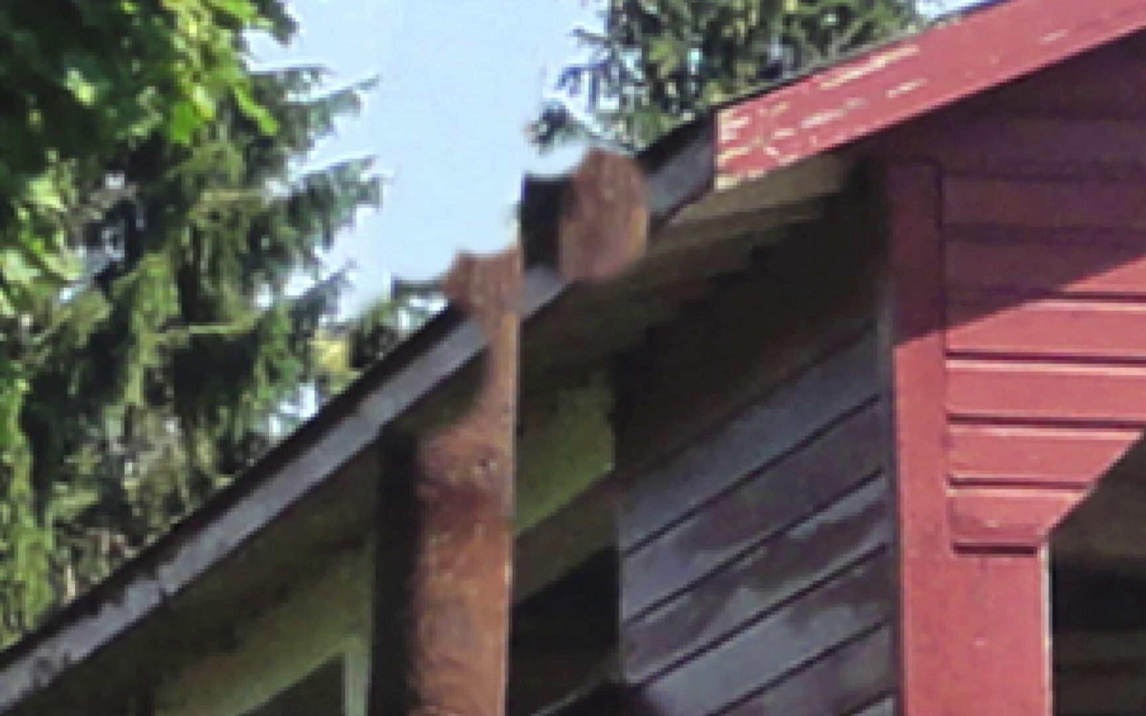
left_click(582, 210, "alt")
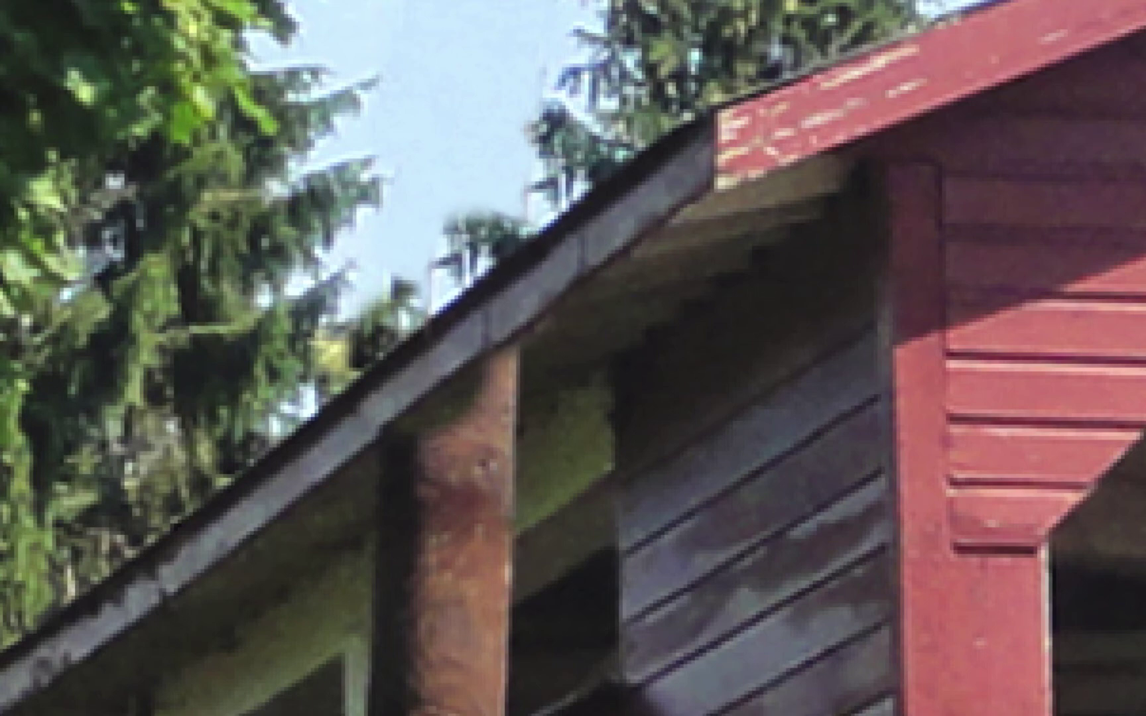
left_click(474, 274)
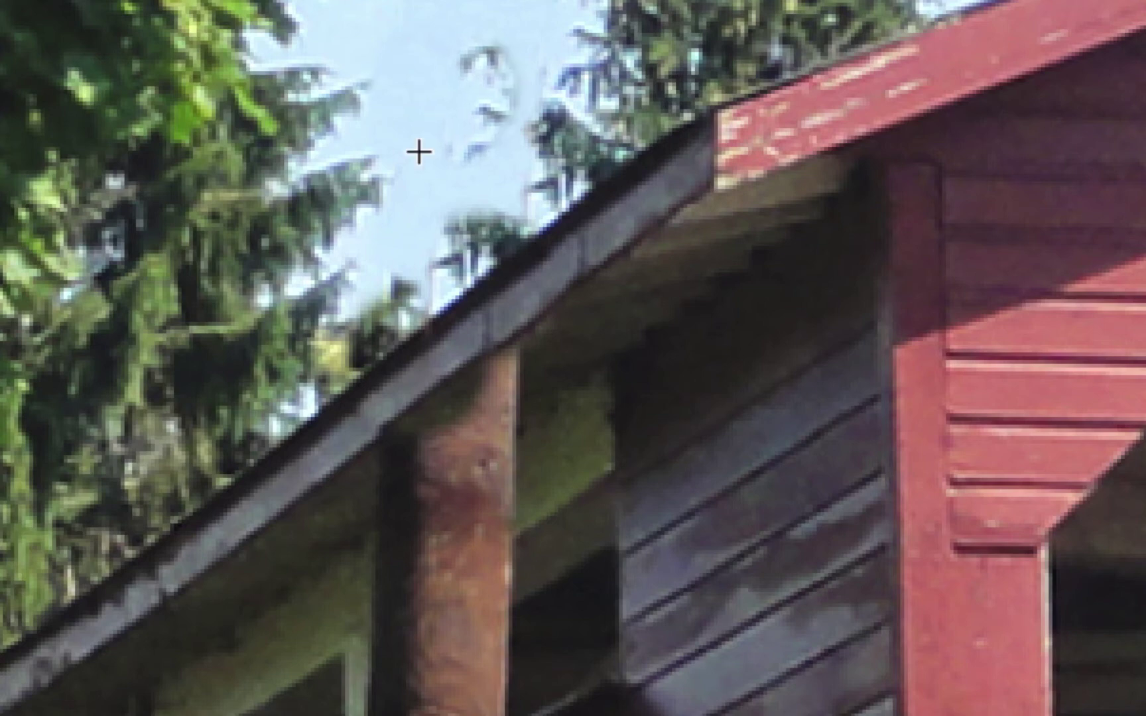
Clone sky over the stray tree fragments above the roof edge, reducing the brush to 20 for the detail against the shingles.
mouse_move(507, 199)
left_mouse_down()
mouse_move(486, 246)
mouse_move(470, 245)
mouse_move(479, 260)
mouse_move(532, 159)
left_mouse_up()
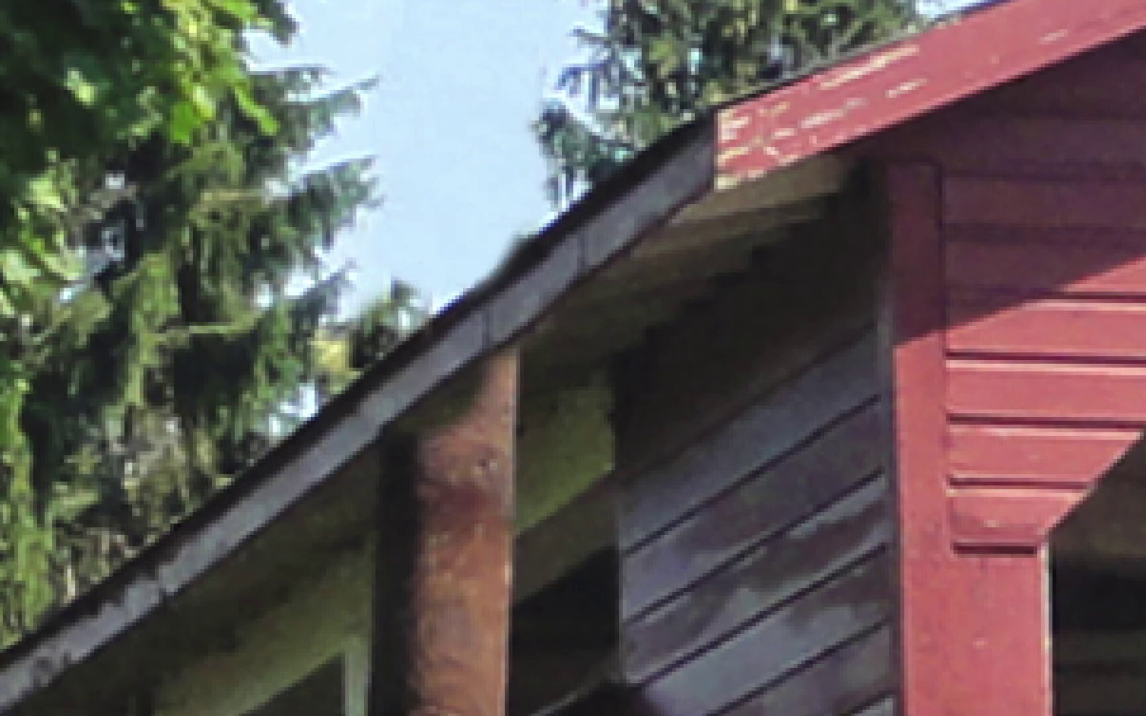
key("ctrl+z")
key("ctrl+z")
key("ctrl+z")
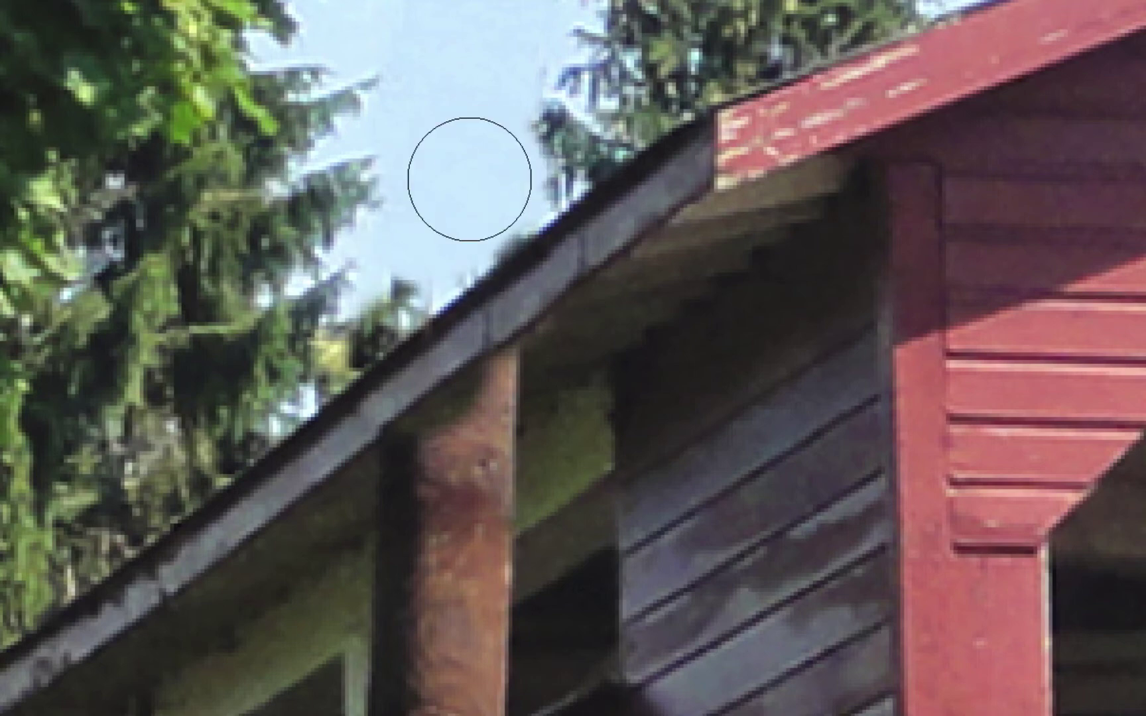
key("bracketleft")
key("bracketleft")
key("bracketleft")
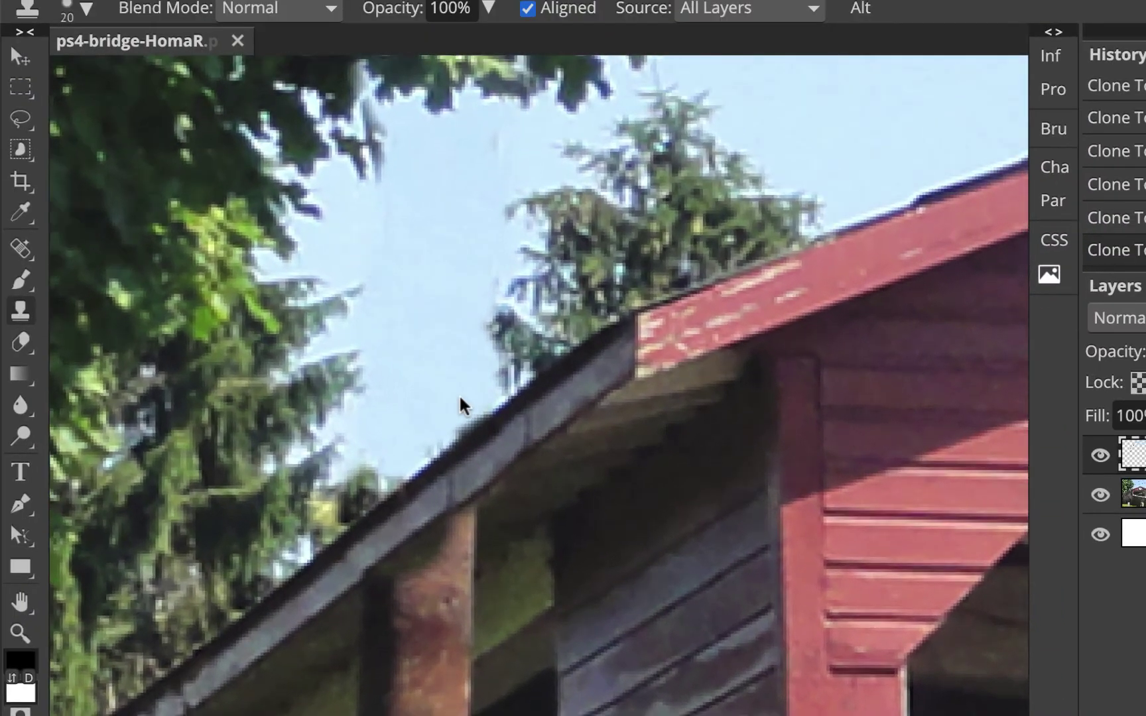
left_click(460, 394)
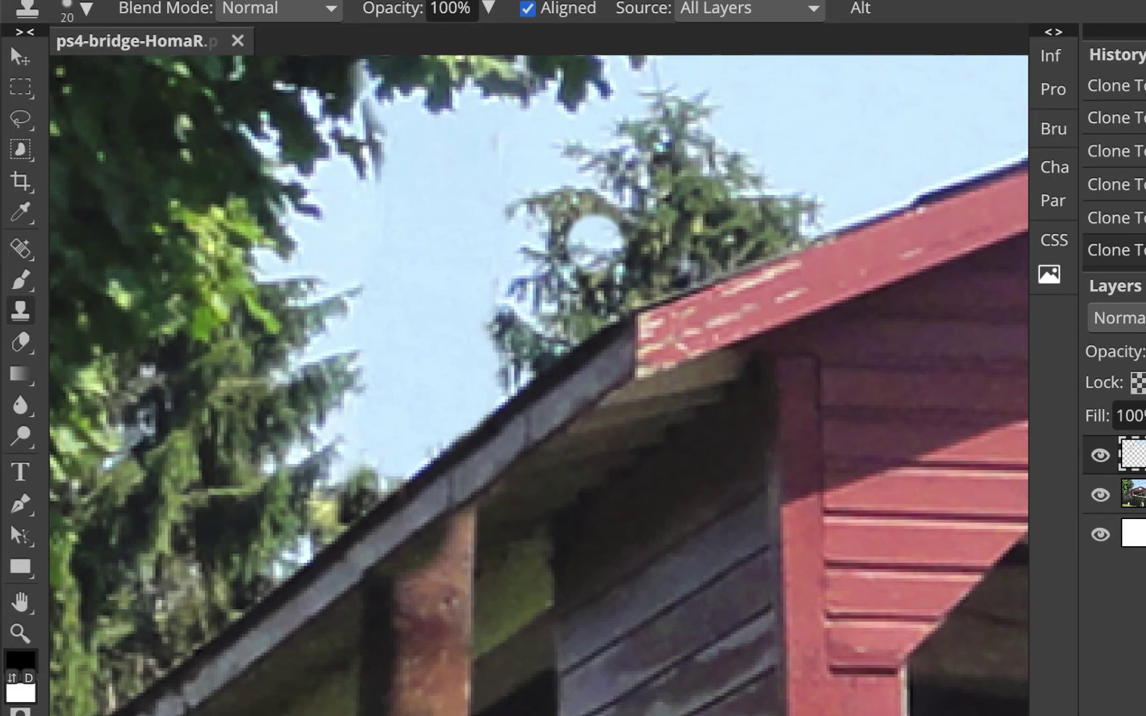
Enlarge the brush to 35 and clone the neighbouring window section and pale beam over the pole below the eave.
key("ctrl+minus")
key("ctrl+minus")
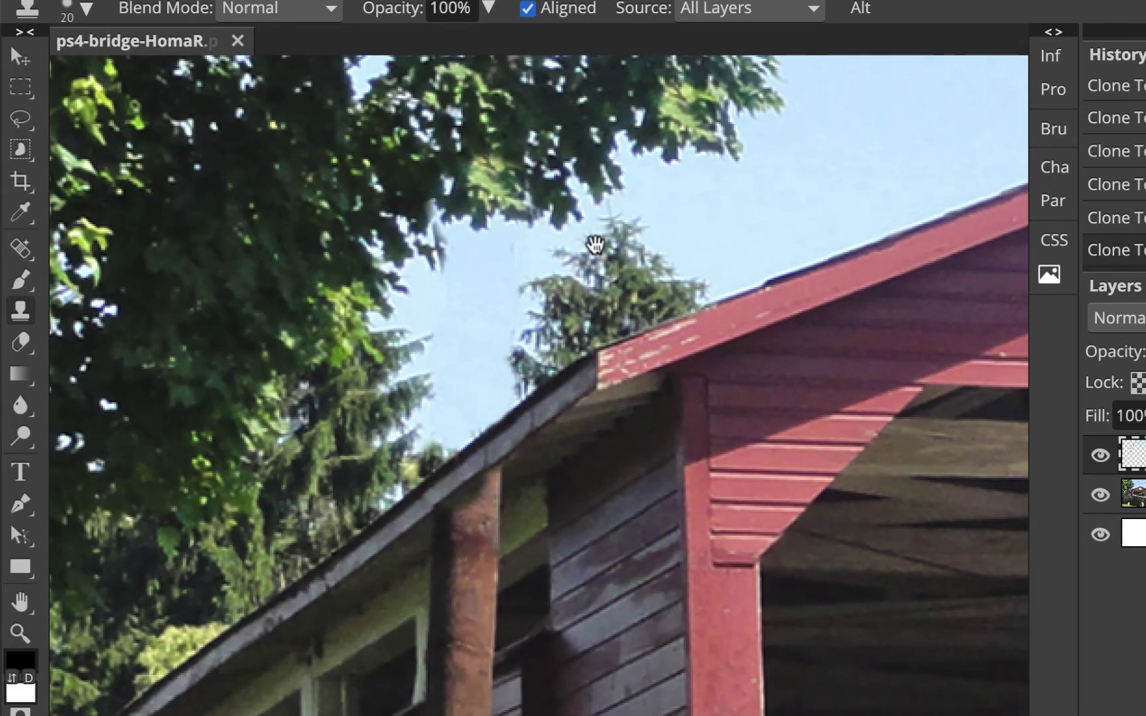
mouse_move(534, 587)
left_mouse_down()
mouse_move(511, 236)
mouse_move(501, 274)
left_mouse_up()
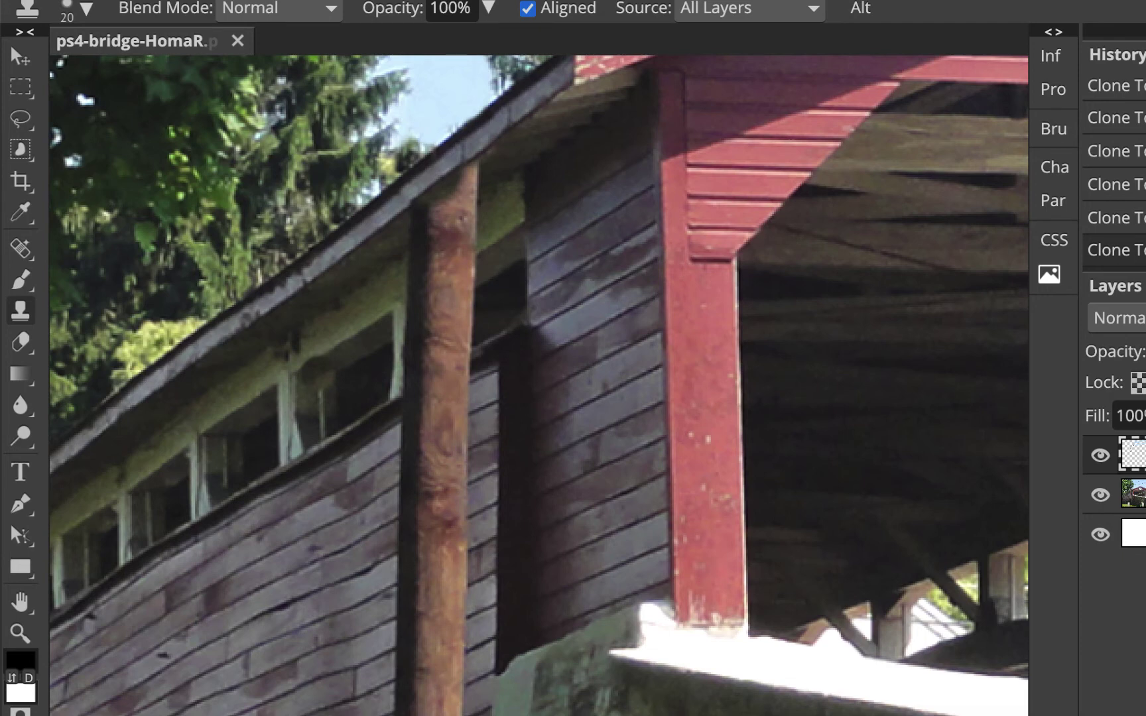
key("bracketright")
key("bracketright")
key("bracketright")
mouse_move(318, 373)
left_mouse_down()
mouse_move(339, 333)
mouse_move(379, 336)
mouse_move(332, 391)
left_mouse_up()
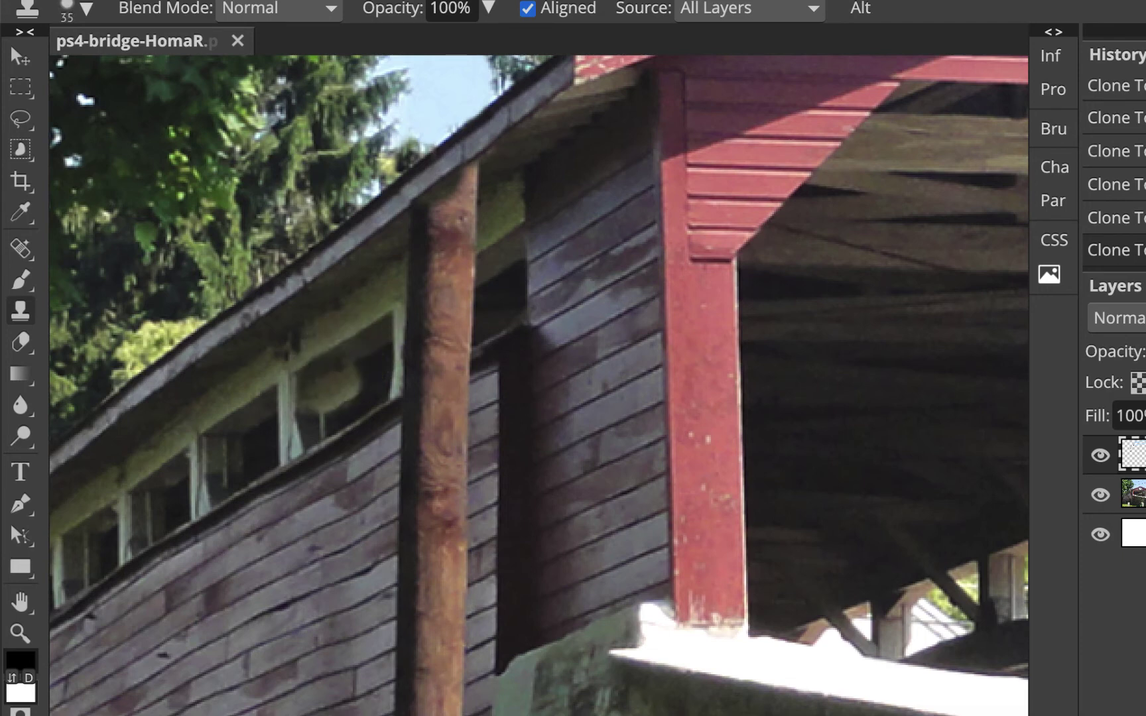
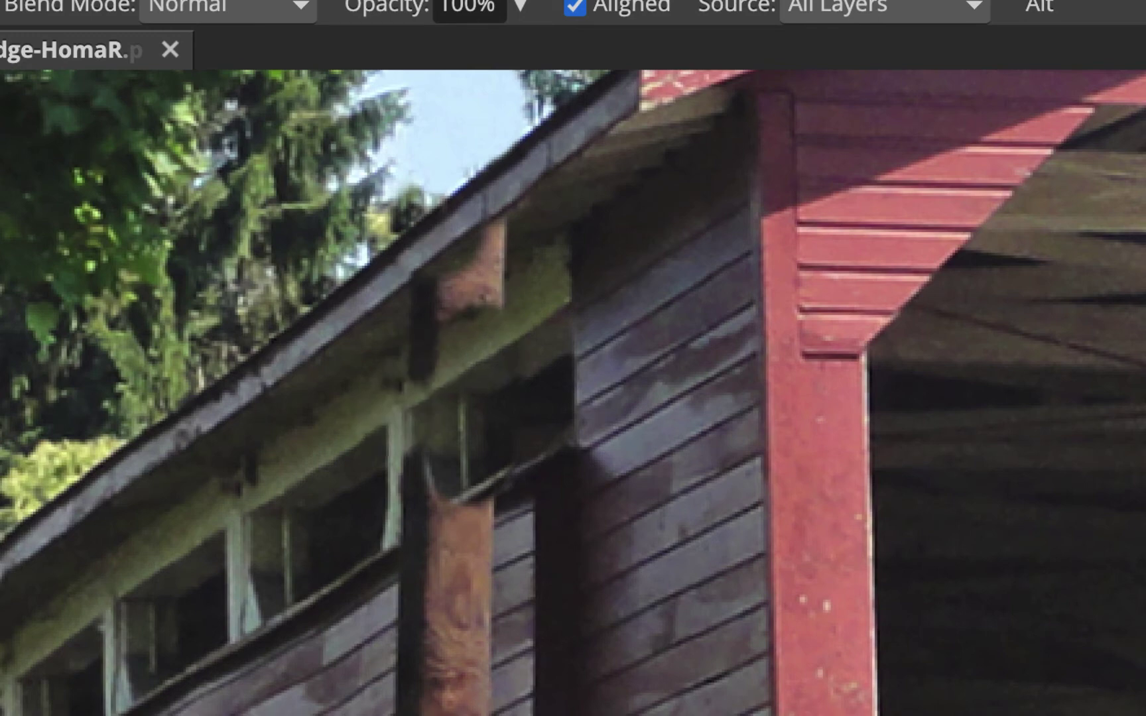
Shrink the brush and clone pale beam paint over the dark pole strip where the beam meets the window frame.
left_click(389, 415, "alt")
key("bracketleft")
key("bracketleft")
key("bracketleft")
left_click_drag(389, 415, 373, 430)
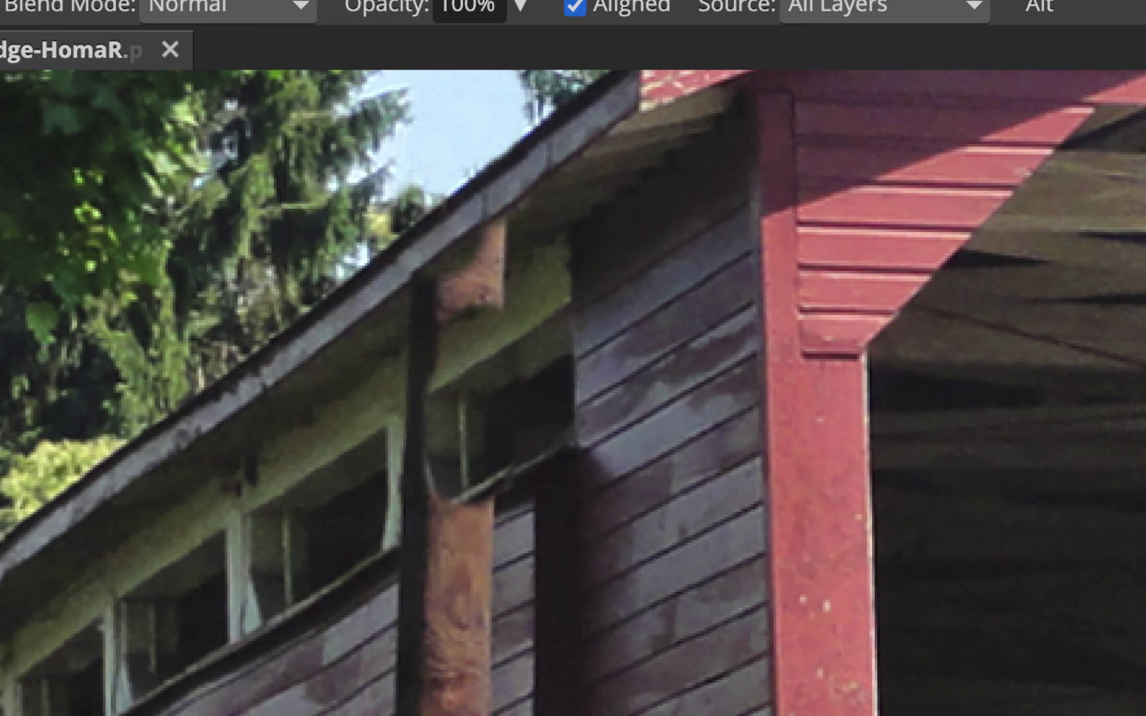
left_click(354, 399, "alt")
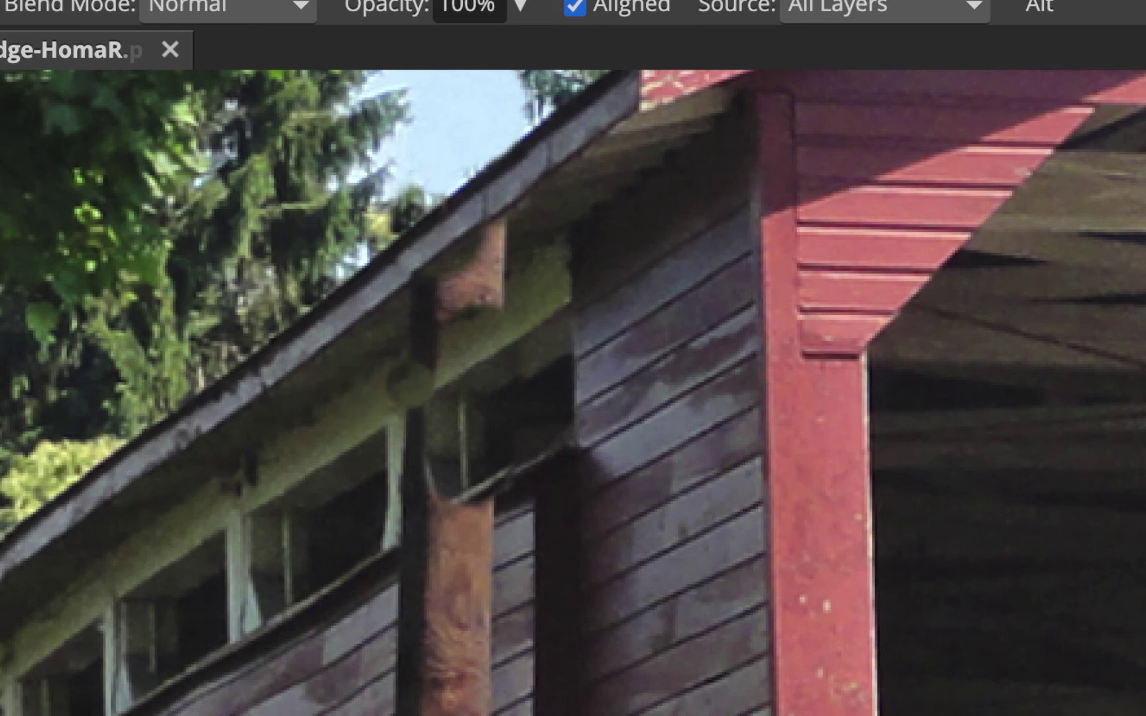
left_click_drag(423, 362, 396, 388)
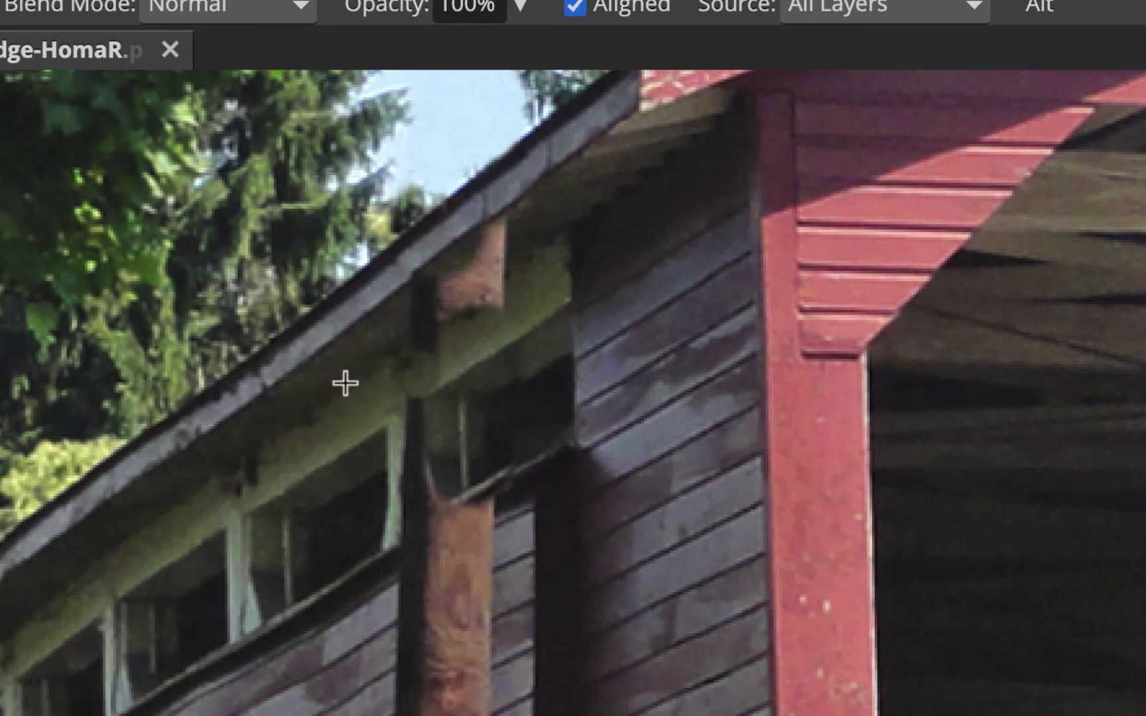
Clone the shadowed underside of the eave over the pole remnant beneath the roof edge, undoing the strokes that leave dark patches.
left_click(346, 384, "alt")
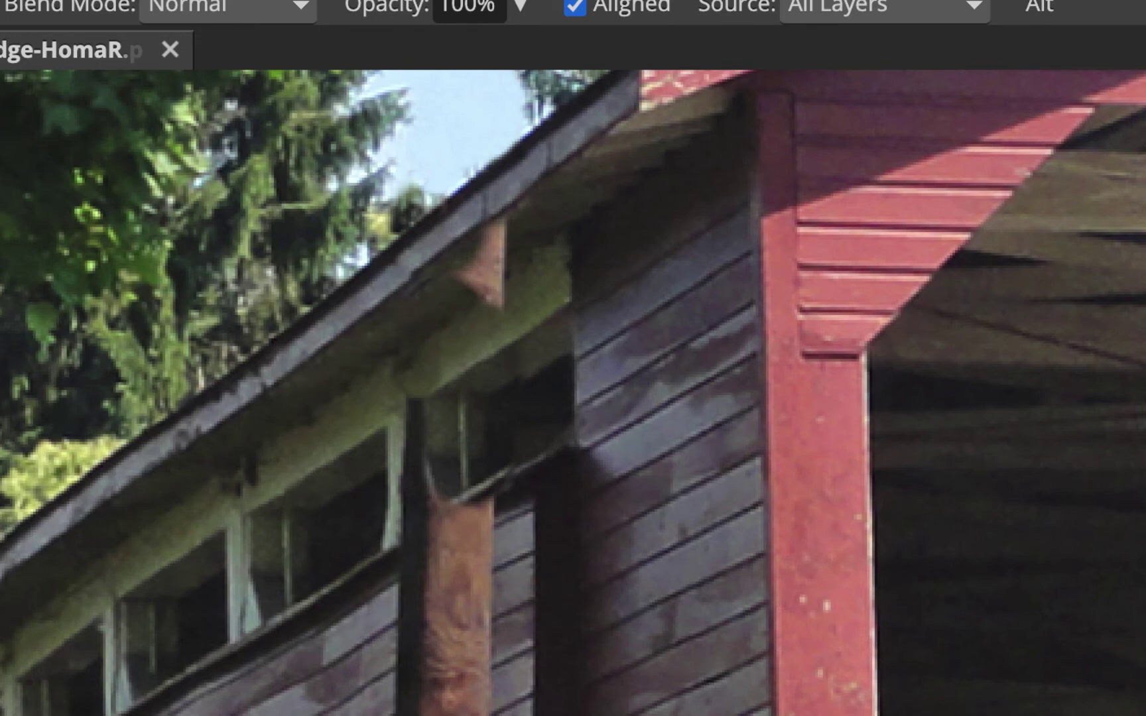
left_click_drag(434, 326, 443, 320)
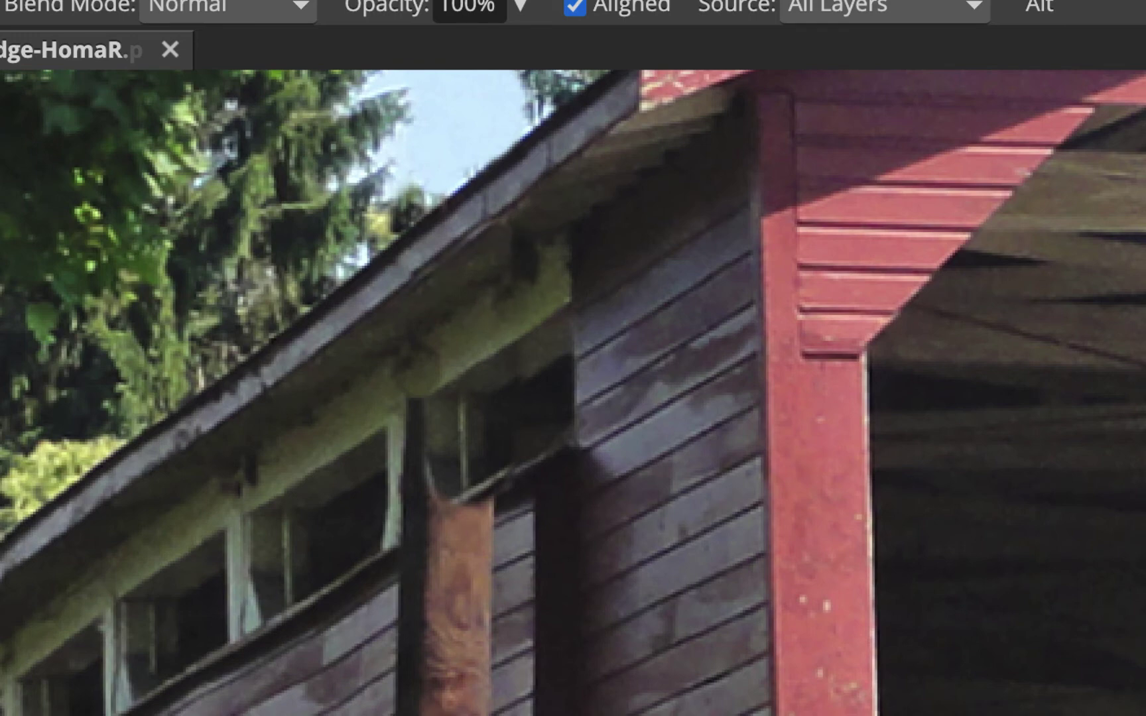
key("ctrl+z")
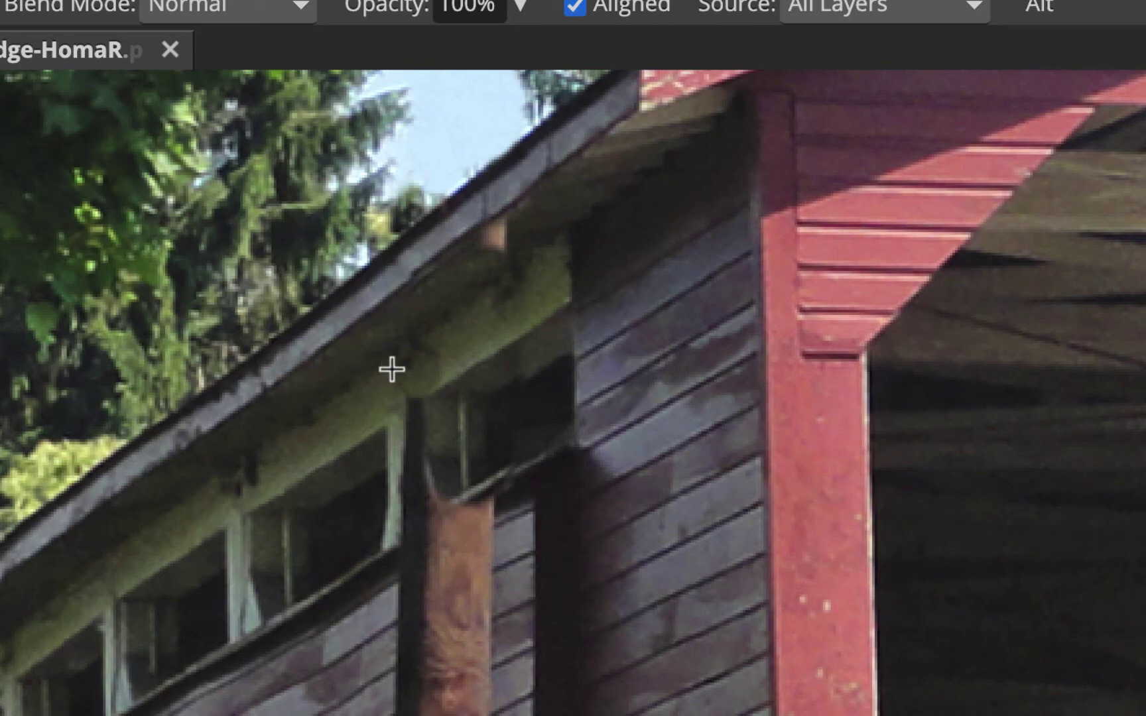
key("ctrl+z")
key("ctrl+z")
key("ctrl+z")
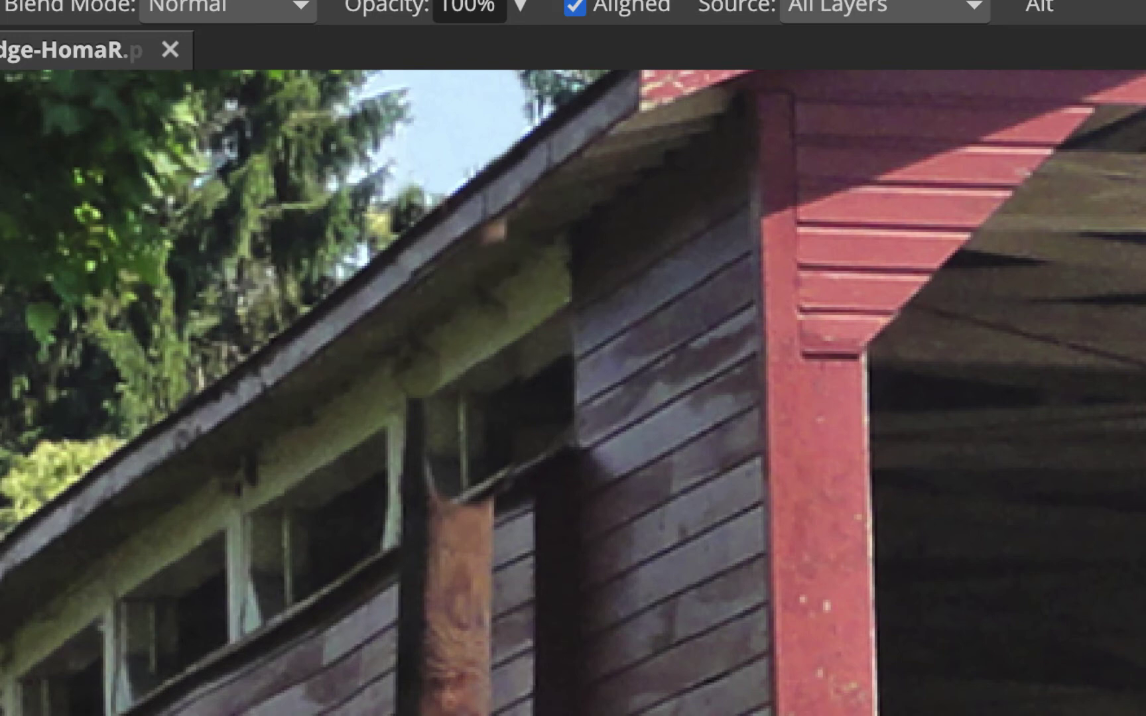
Clone eave boards over the last brown pole remnant under the roof and clean paint over the dark smudges on the pale beam.
left_click_drag(496, 237, 510, 276)
key("ctrl+z")
left_click(589, 174, "alt")
mouse_move(511, 224)
left_mouse_down()
mouse_move(485, 219)
mouse_move(460, 236)
left_mouse_up()
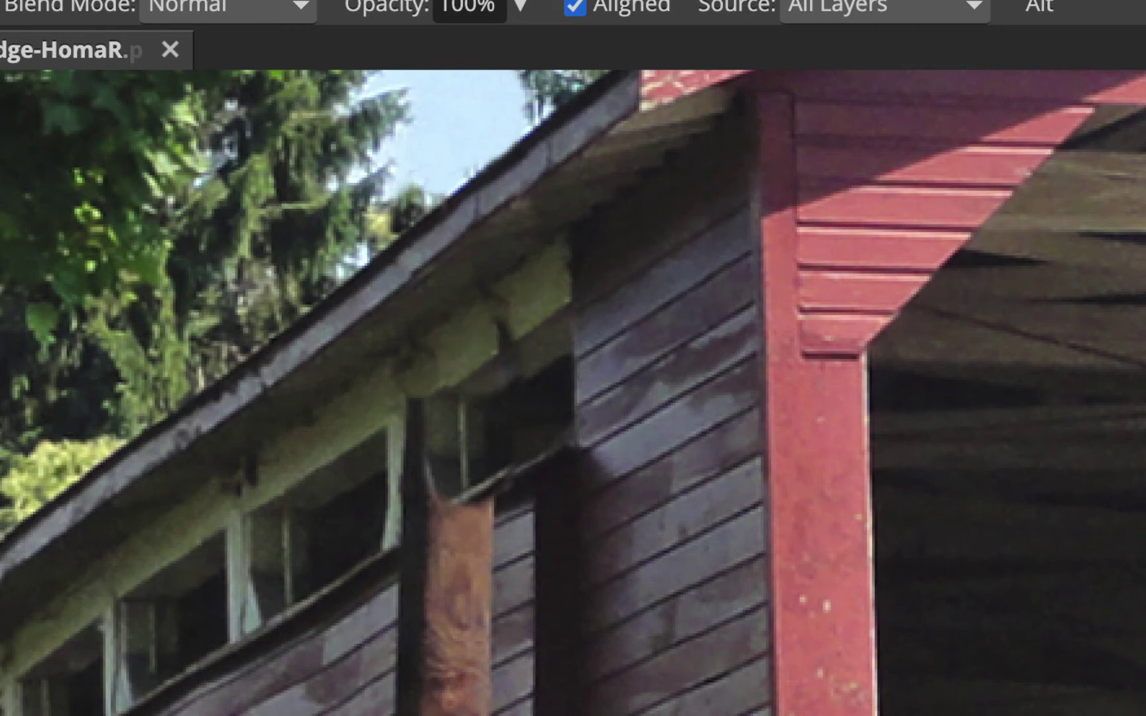
mouse_move(483, 360)
left_mouse_down()
mouse_move(436, 355)
mouse_move(414, 391)
mouse_move(455, 335)
mouse_move(402, 393)
left_mouse_up()
left_click(465, 340, "alt")
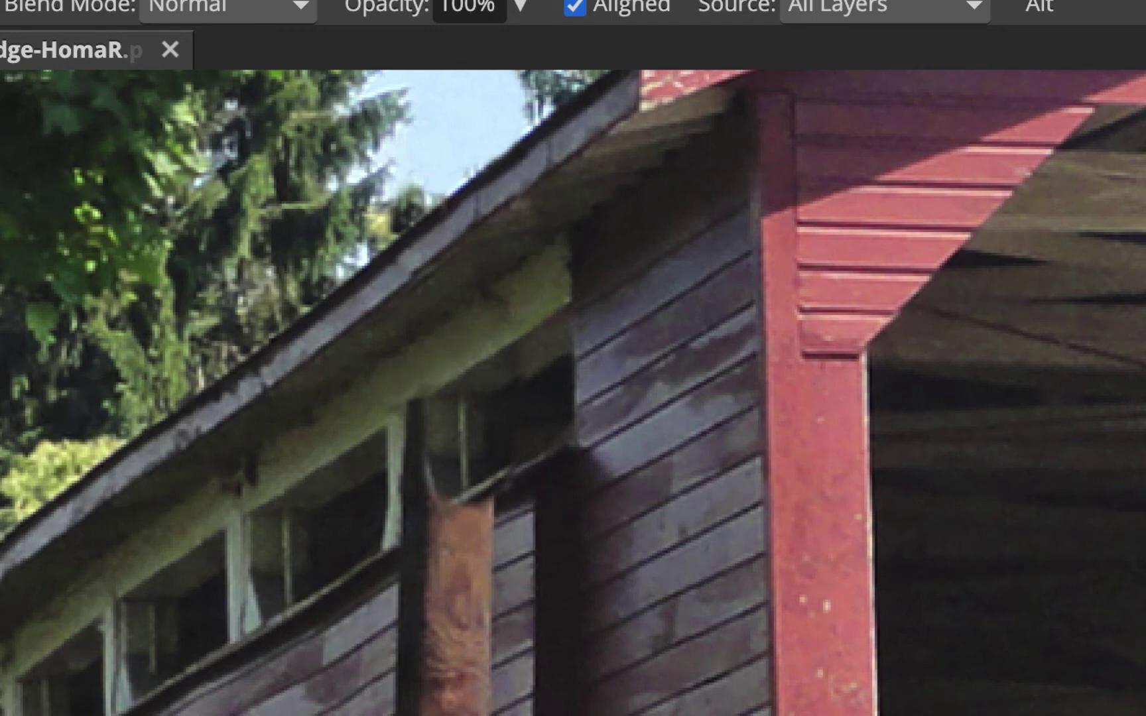